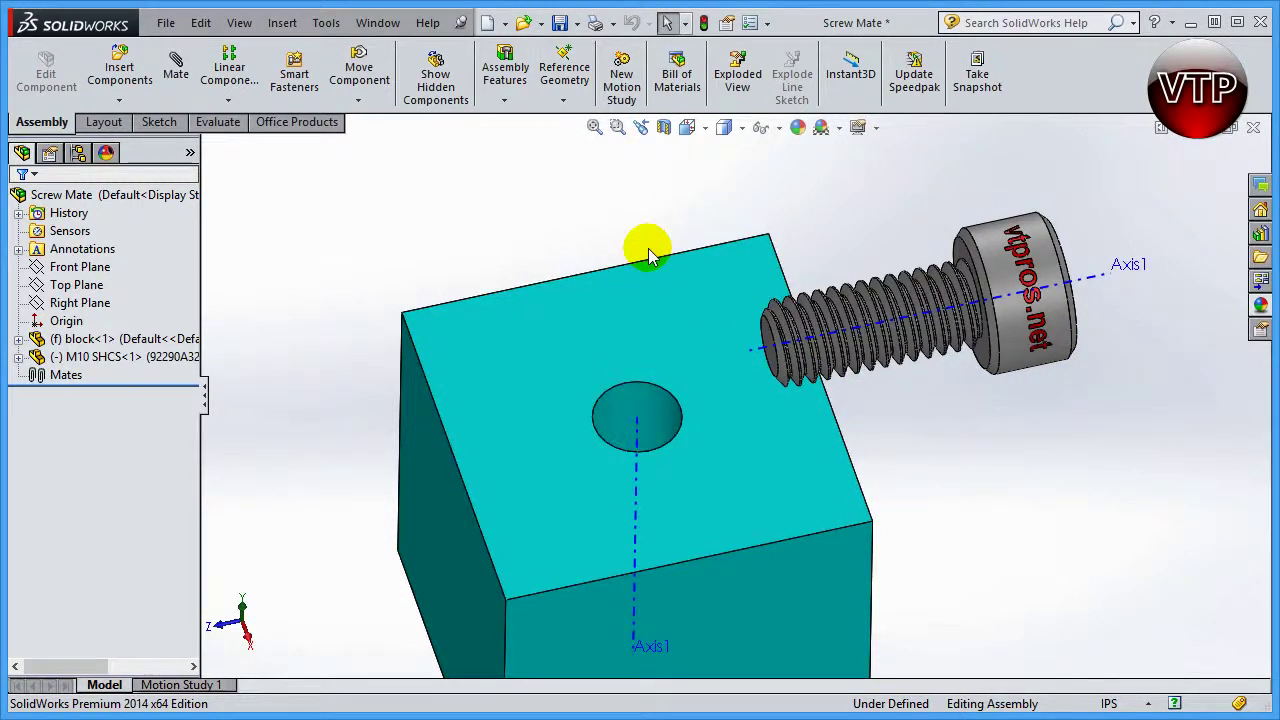
# Set up a mechanical Screw mate defined by distance per revolution, with a value of 0.03125 in.
pyautogui.click(175, 62)
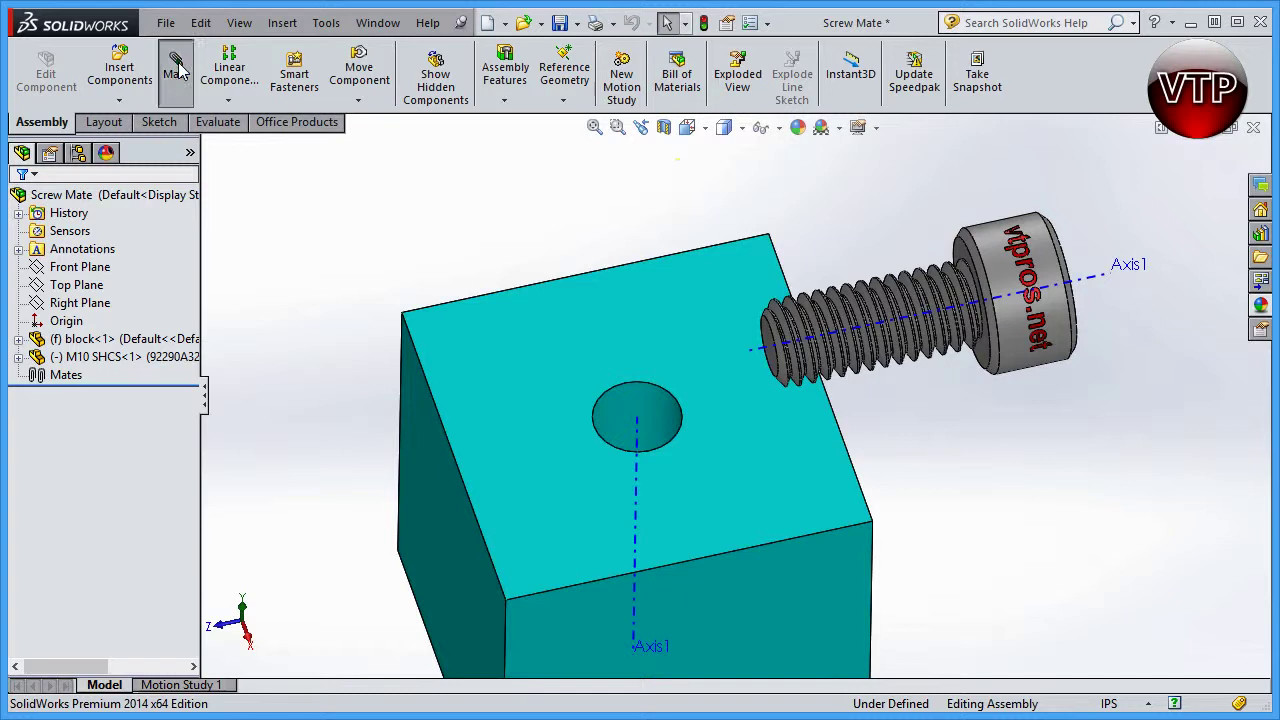
pyautogui.moveTo(188, 342); pyautogui.dragTo(182, 462)
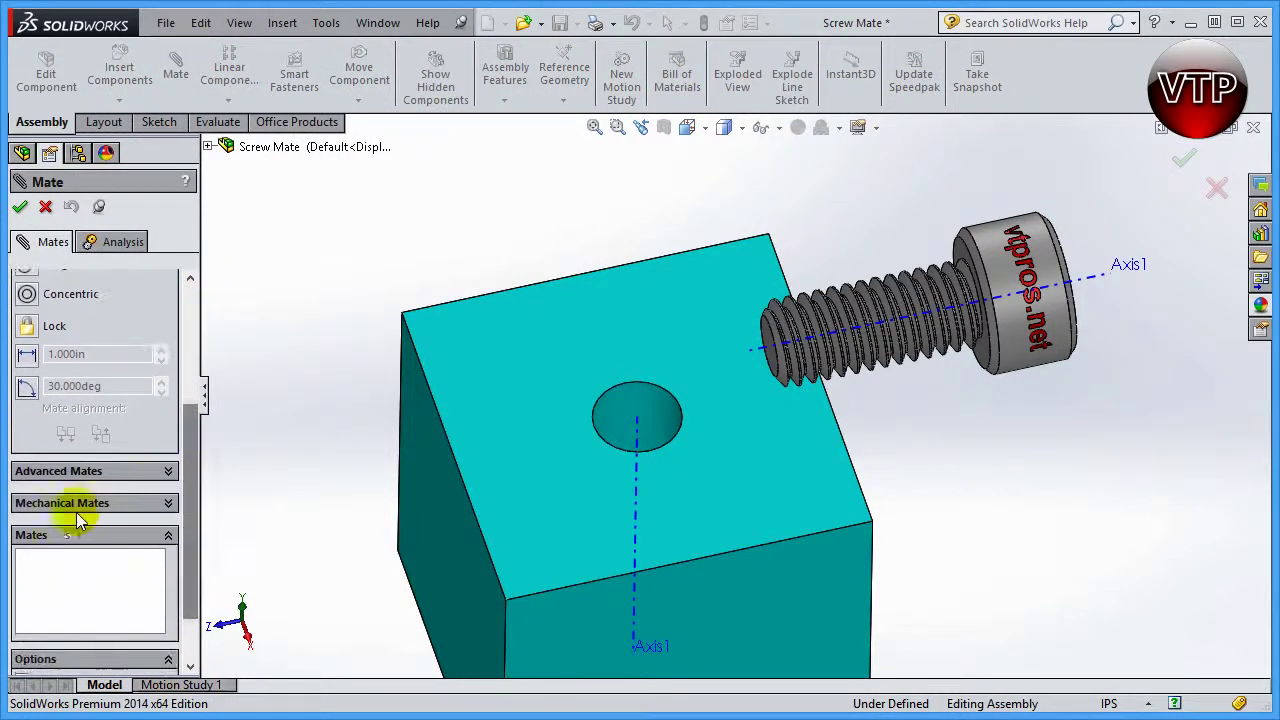
pyautogui.click(168, 504)
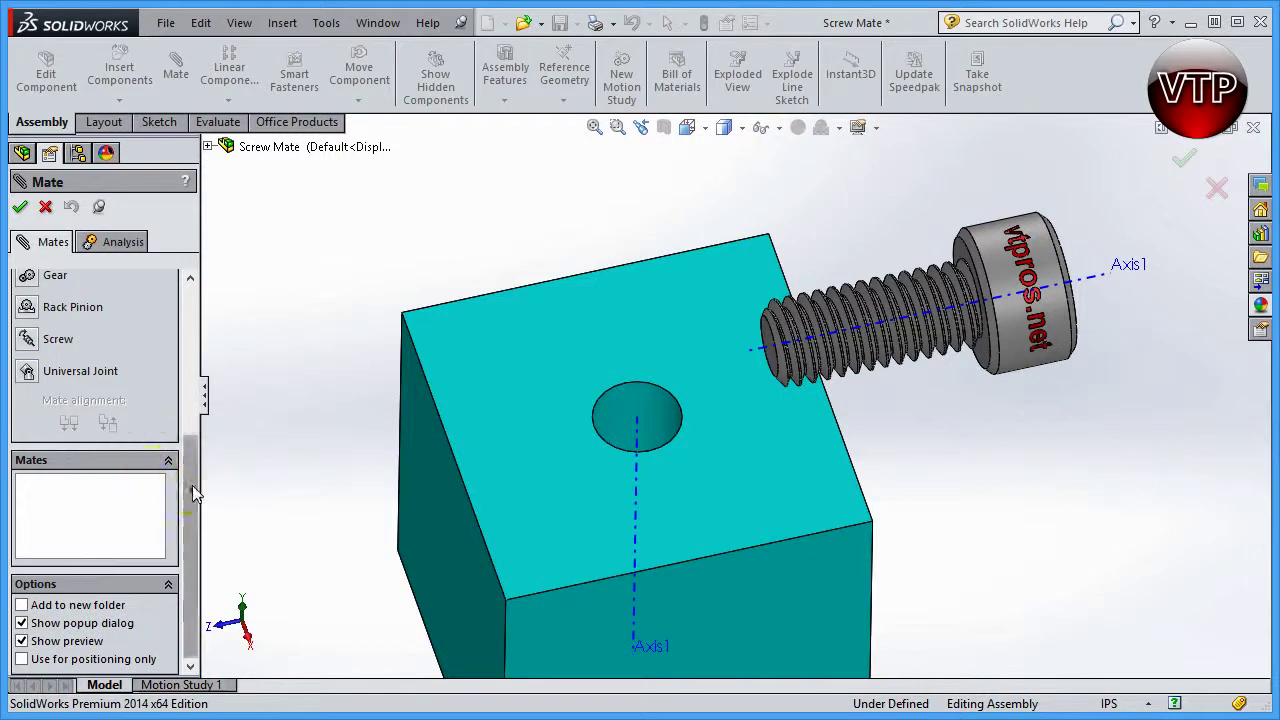
pyautogui.scroll(3, 192, 490)
pyautogui.click(30, 462)
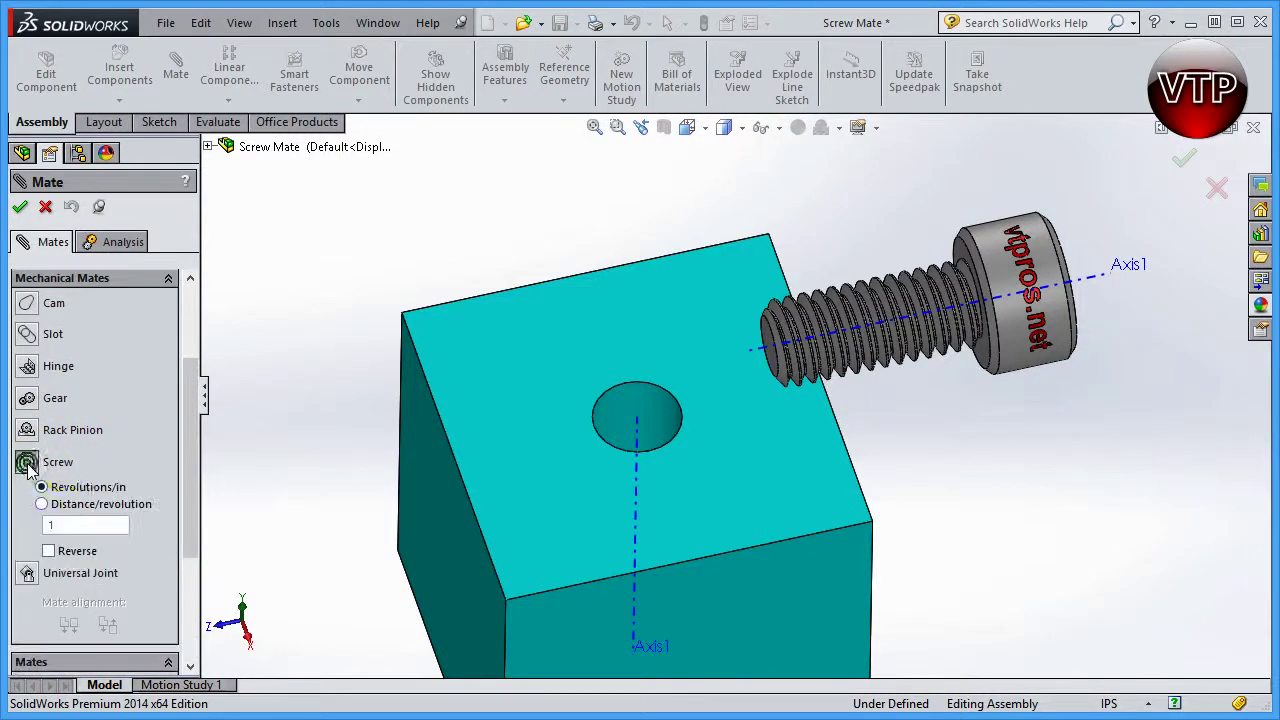
pyautogui.click(93, 476)
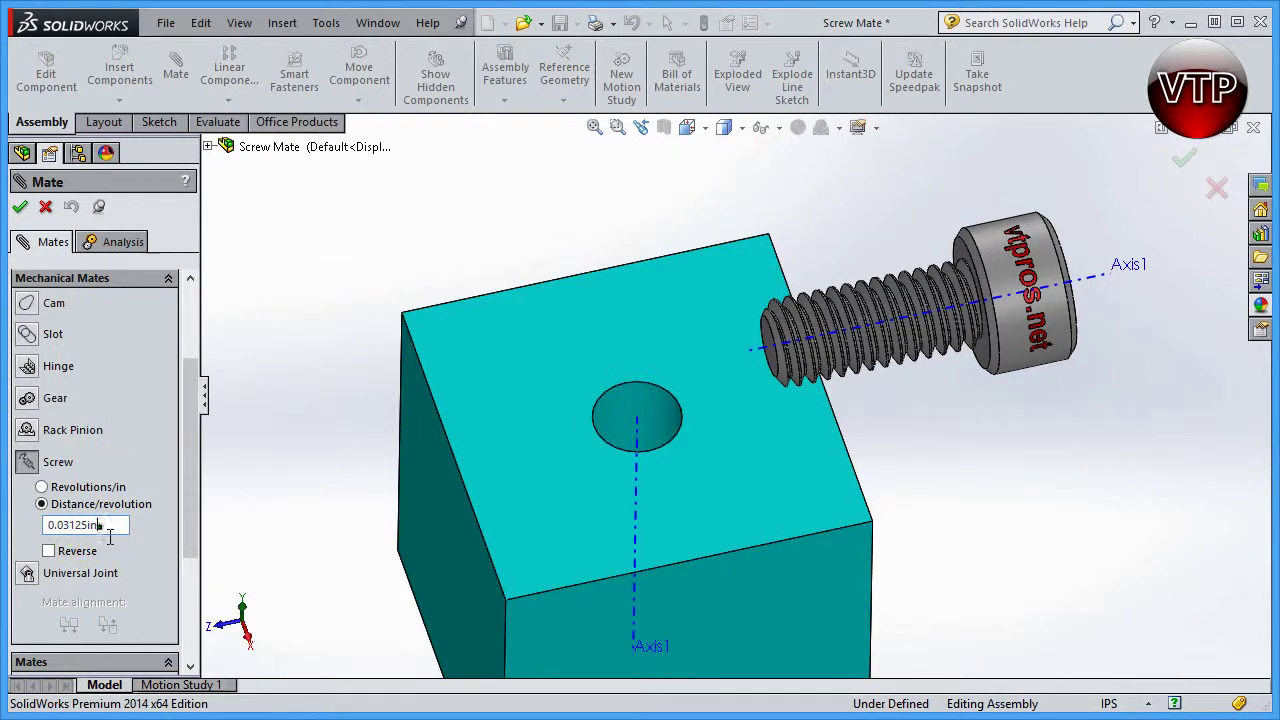
# Apply the screw mate between the axis of the block's hole and the axis of the M10 screw, and finish mating.
pyautogui.scroll(5, 189, 507)
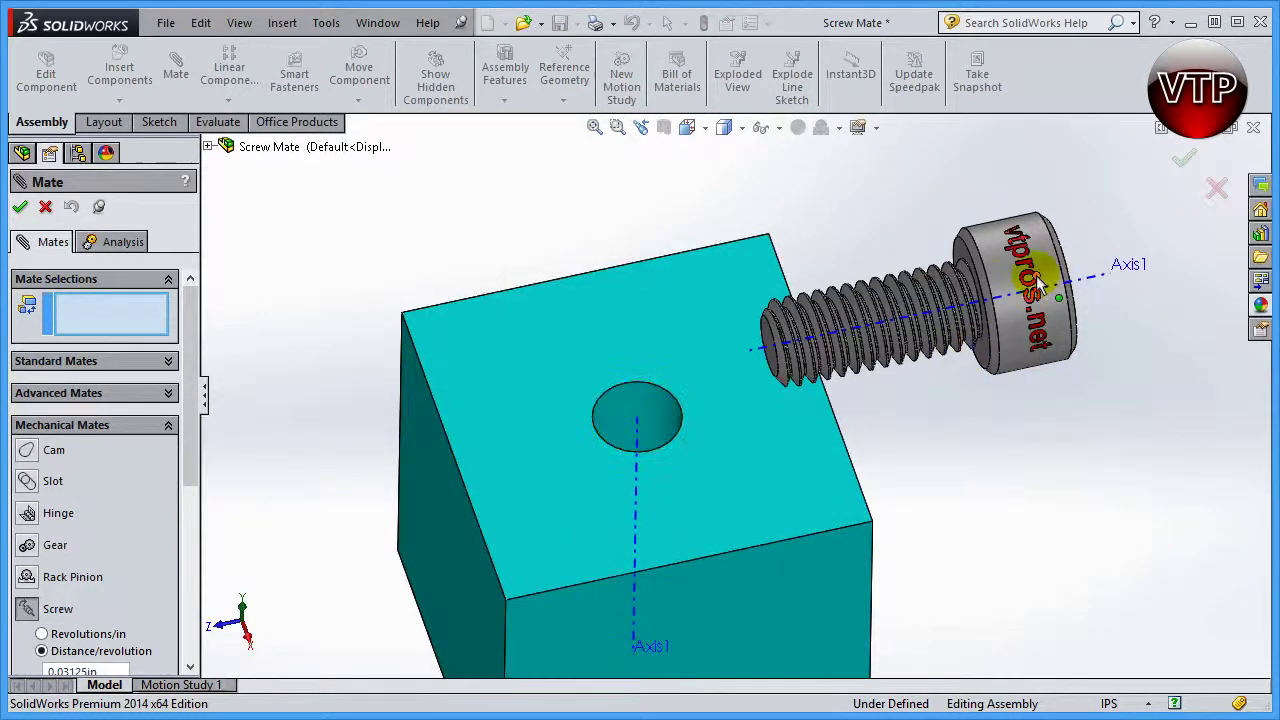
pyautogui.click(641, 430)
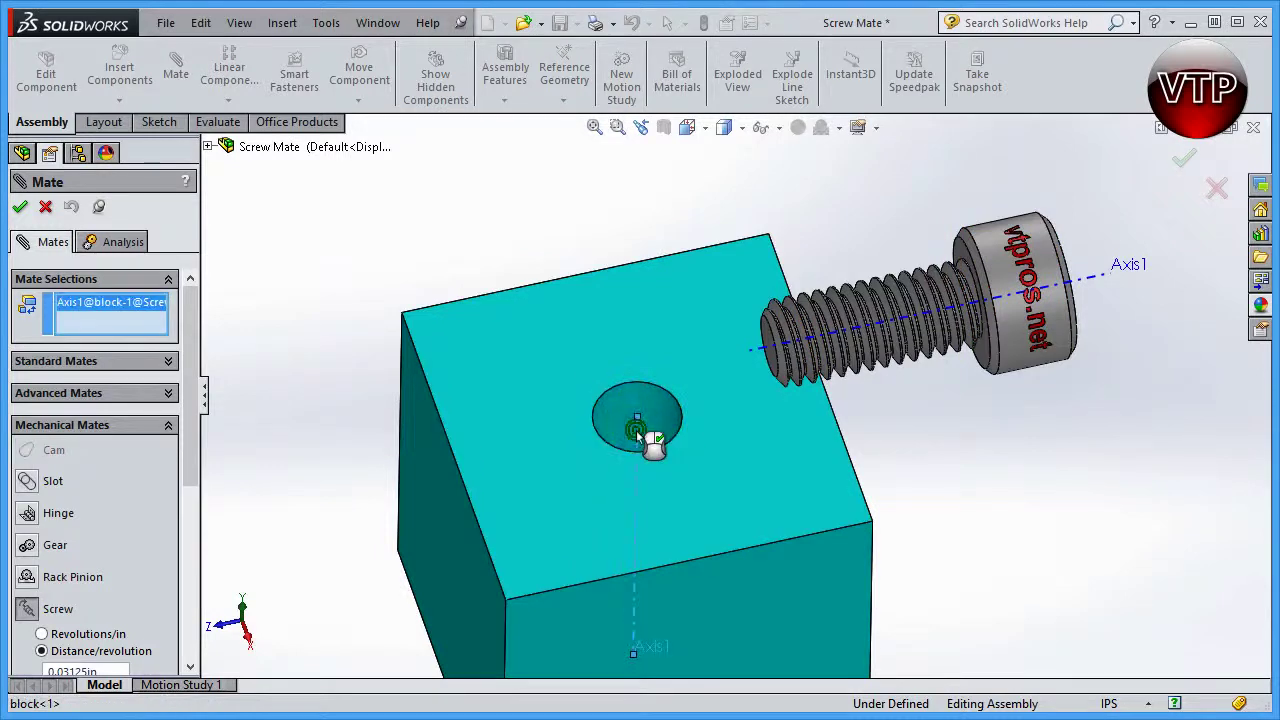
pyautogui.click(1085, 273)
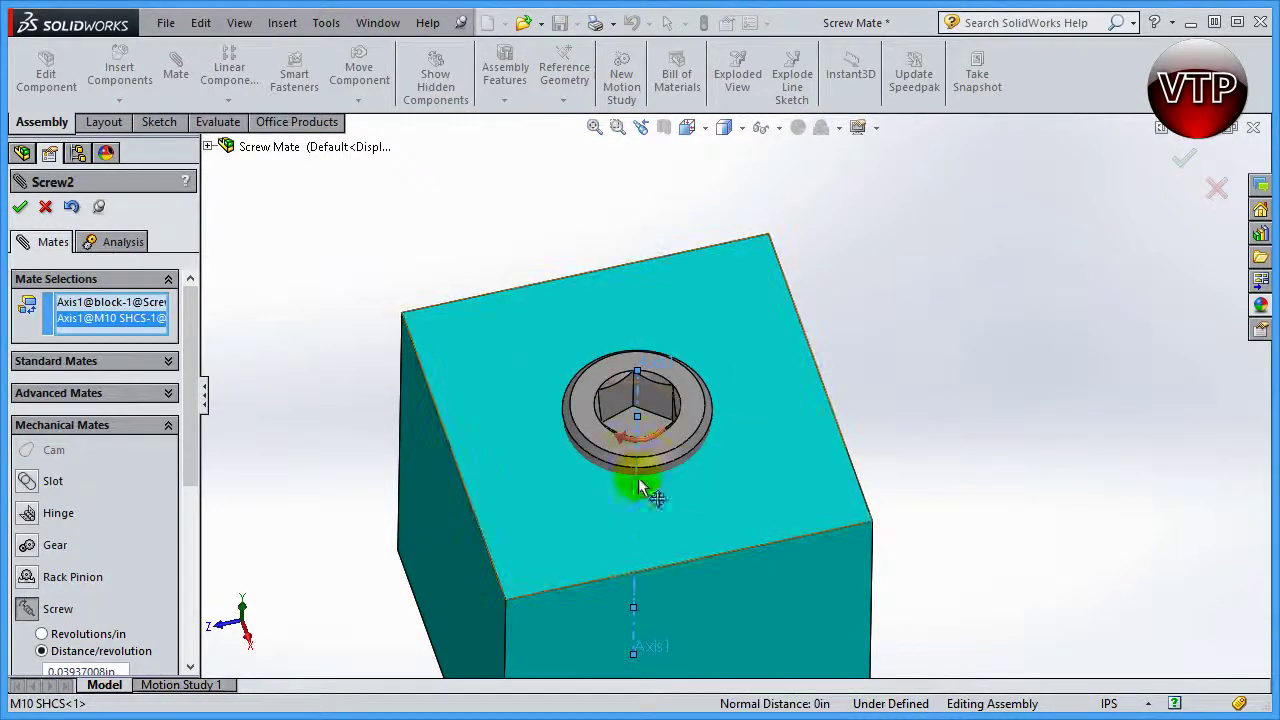
pyautogui.click(606, 443)
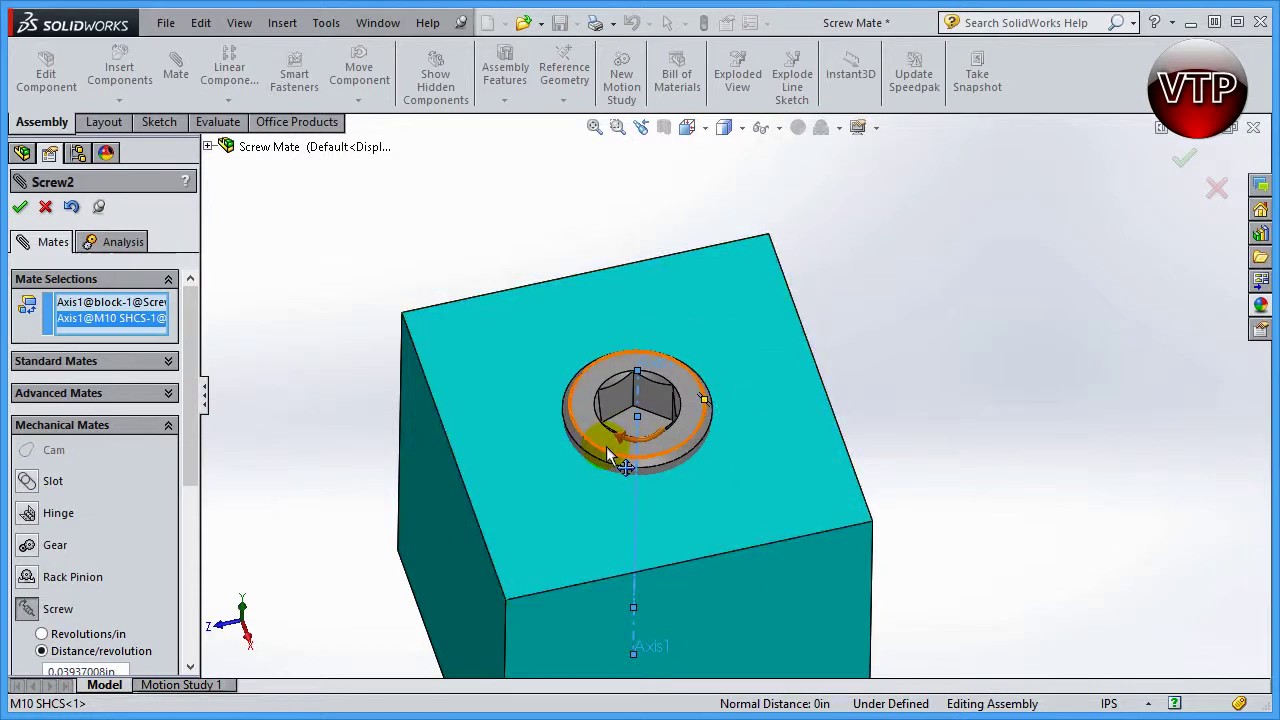
pyautogui.click(615, 410)
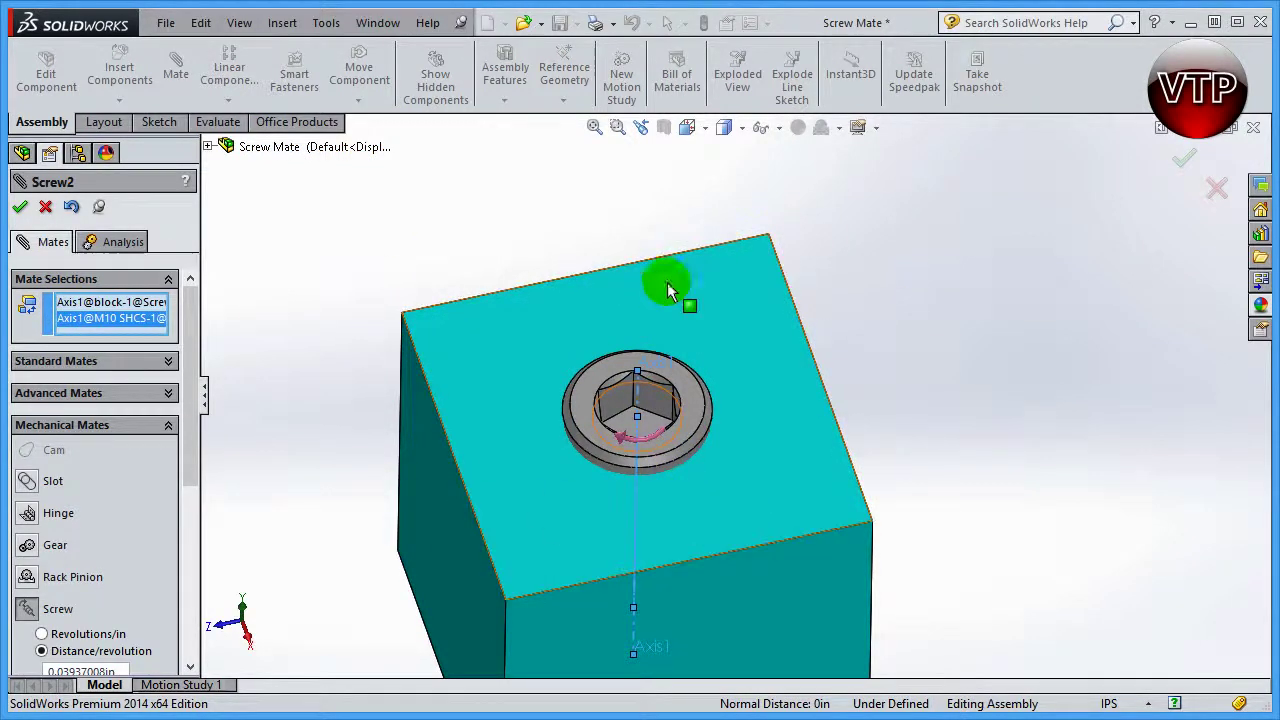
pyautogui.click(767, 127)
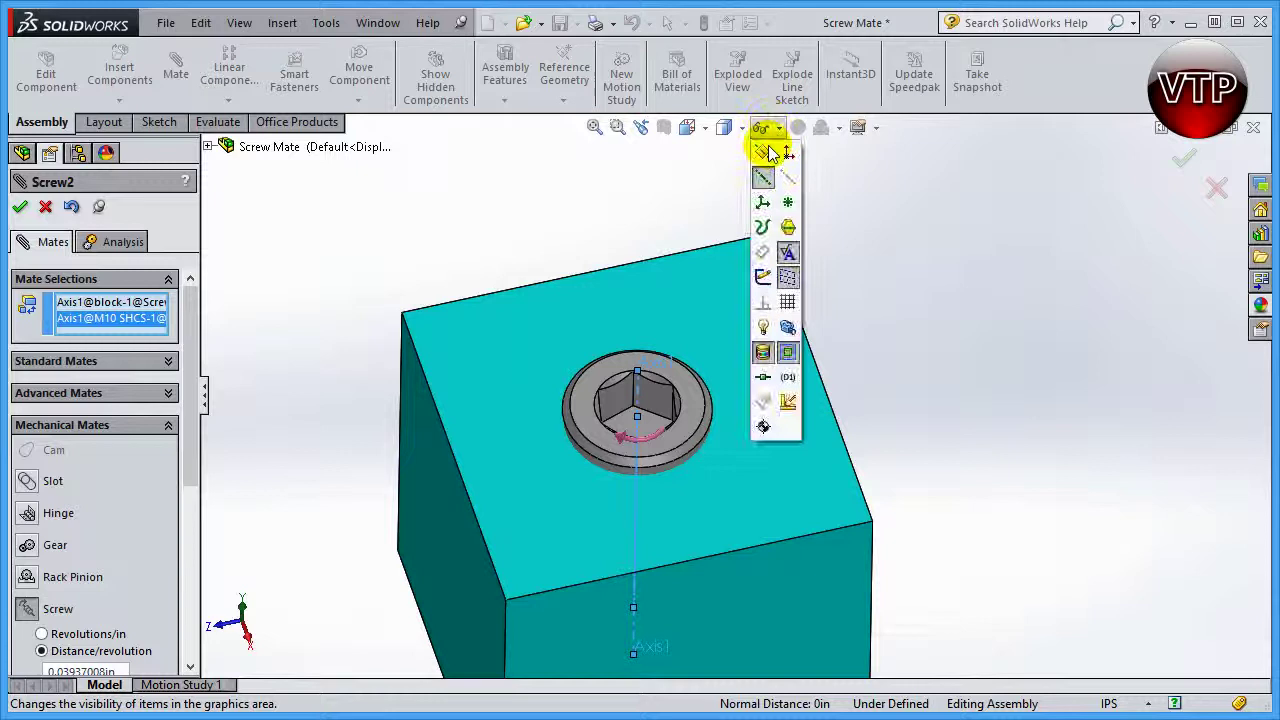
pyautogui.click(763, 178)
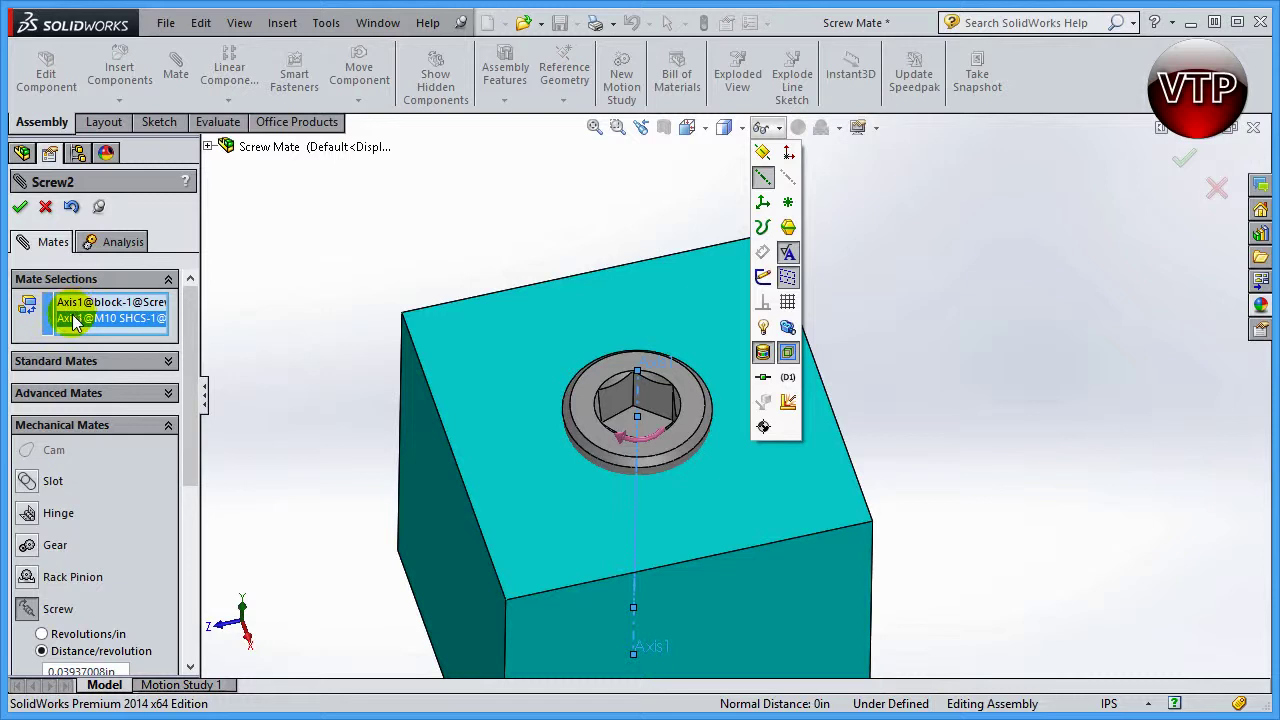
pyautogui.click(22, 208)
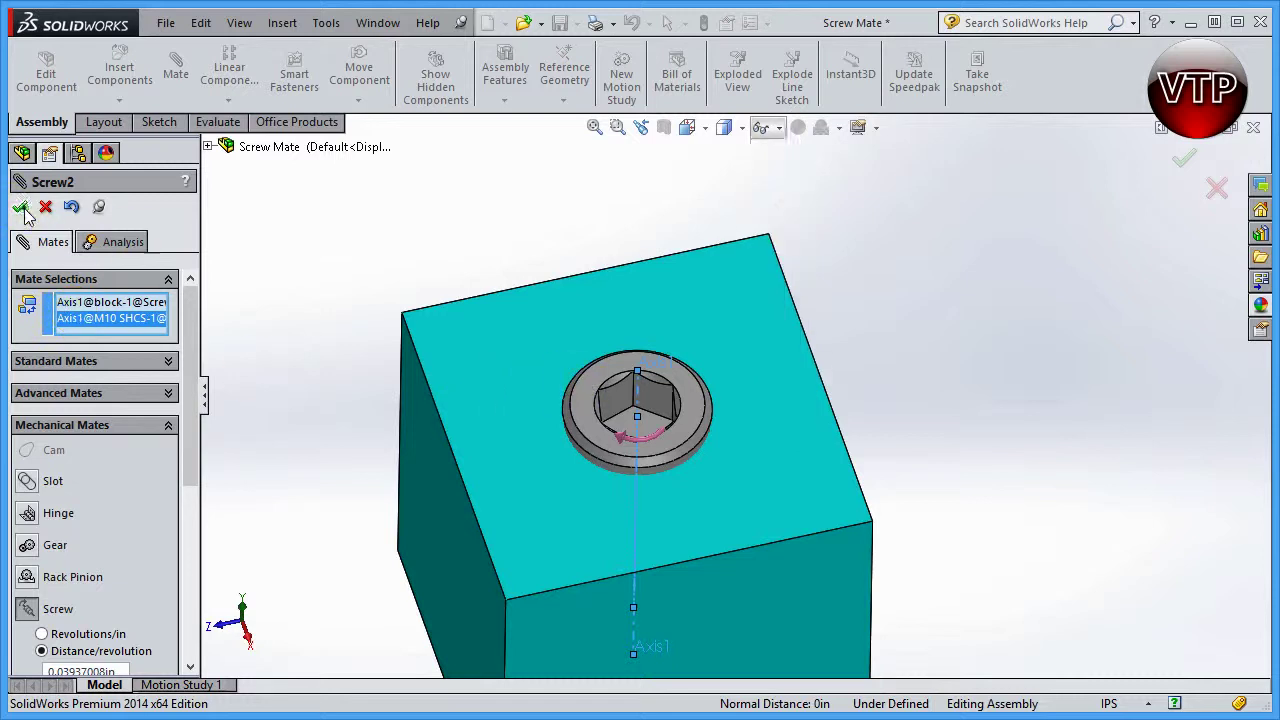
pyautogui.click(20, 210)
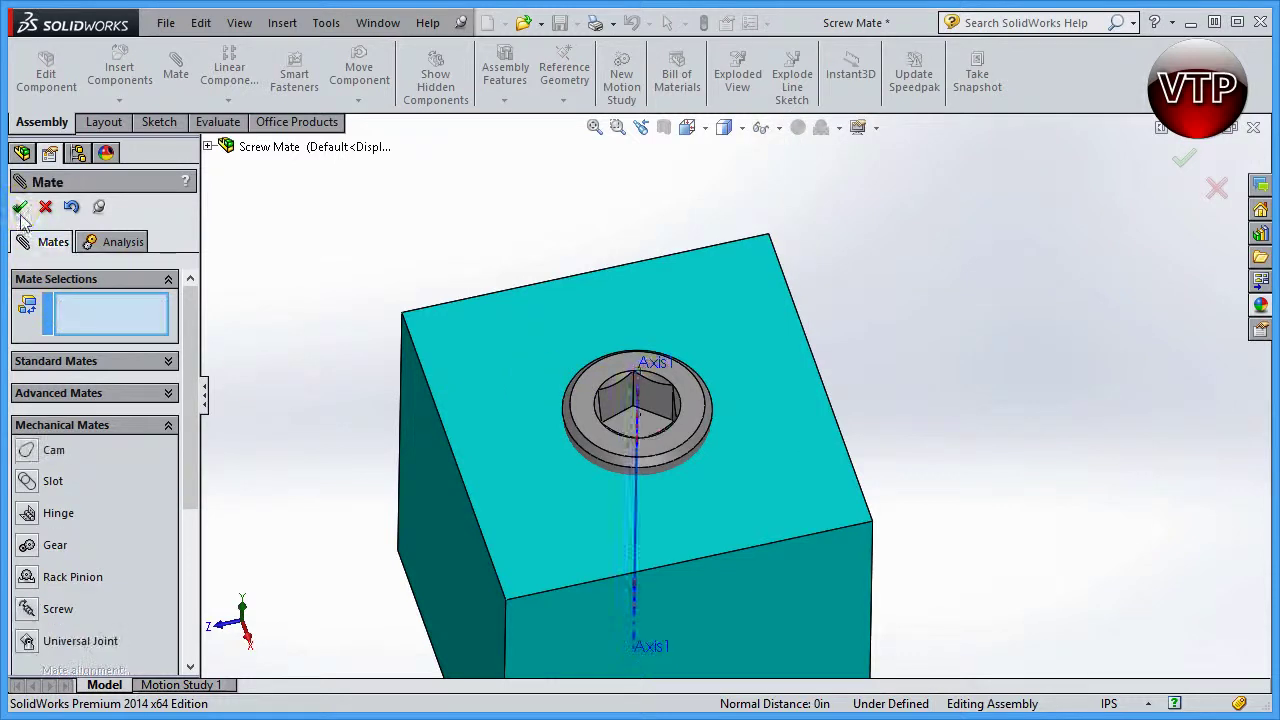
pyautogui.click(637, 368)
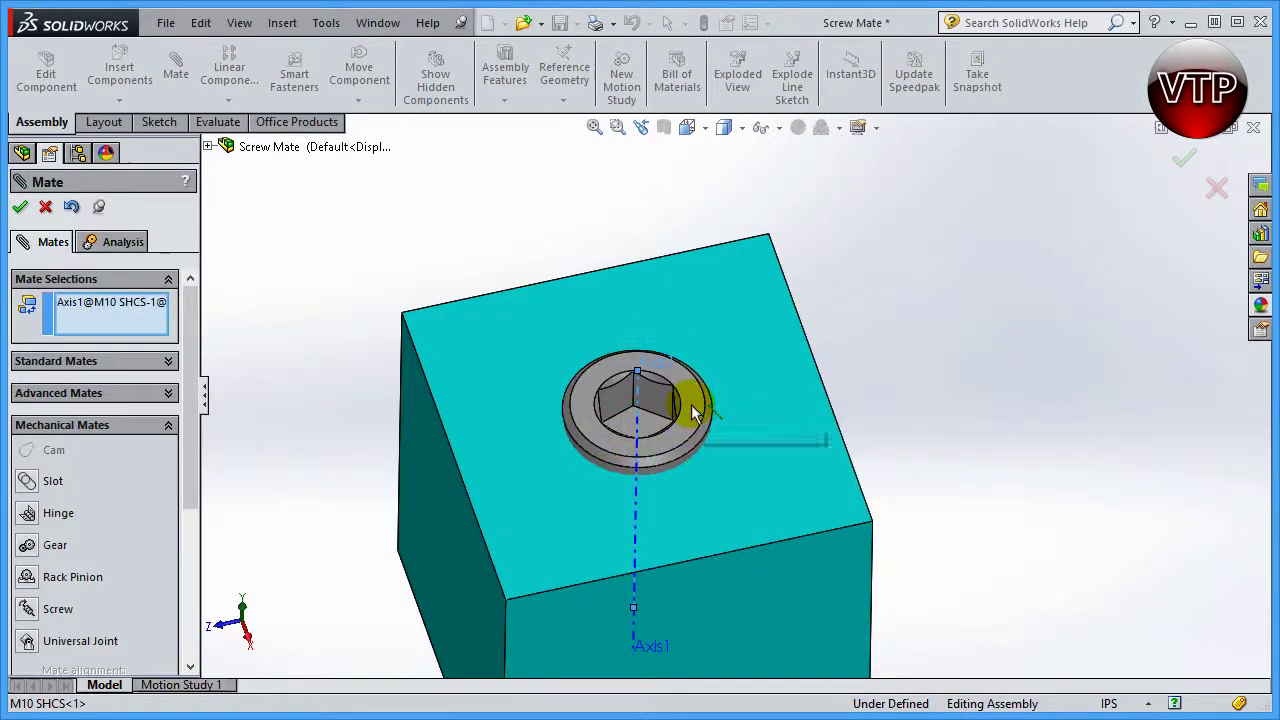
pyautogui.click(45, 206)
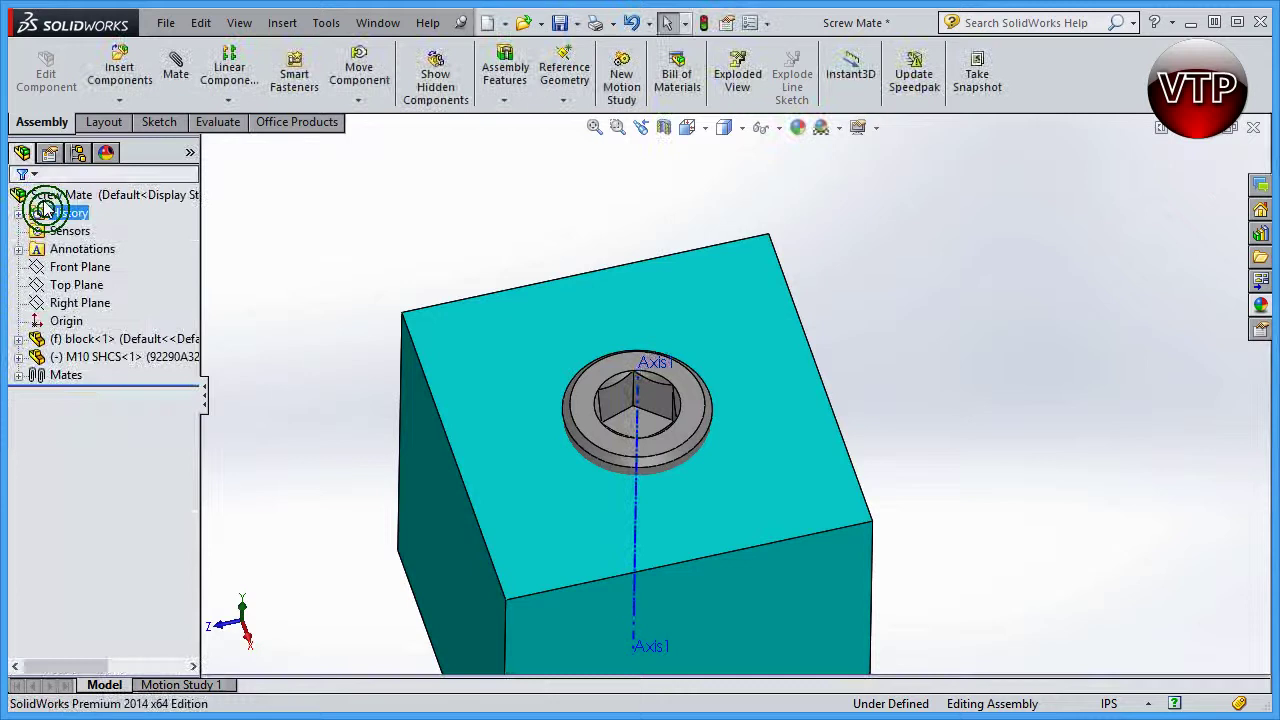
# Rotate the M10 screw back and forth about its axis, threading it in and out until it stands raised above the block.
pyautogui.moveTo(698, 403)
pyautogui.mouseDown()
pyautogui.moveTo(509, 329)
pyautogui.moveTo(731, 391)
pyautogui.moveTo(790, 390)
pyautogui.moveTo(766, 277)
pyautogui.moveTo(500, 363)
pyautogui.moveTo(591, 271)
pyautogui.moveTo(492, 280)
pyautogui.moveTo(535, 326)
pyautogui.mouseUp()
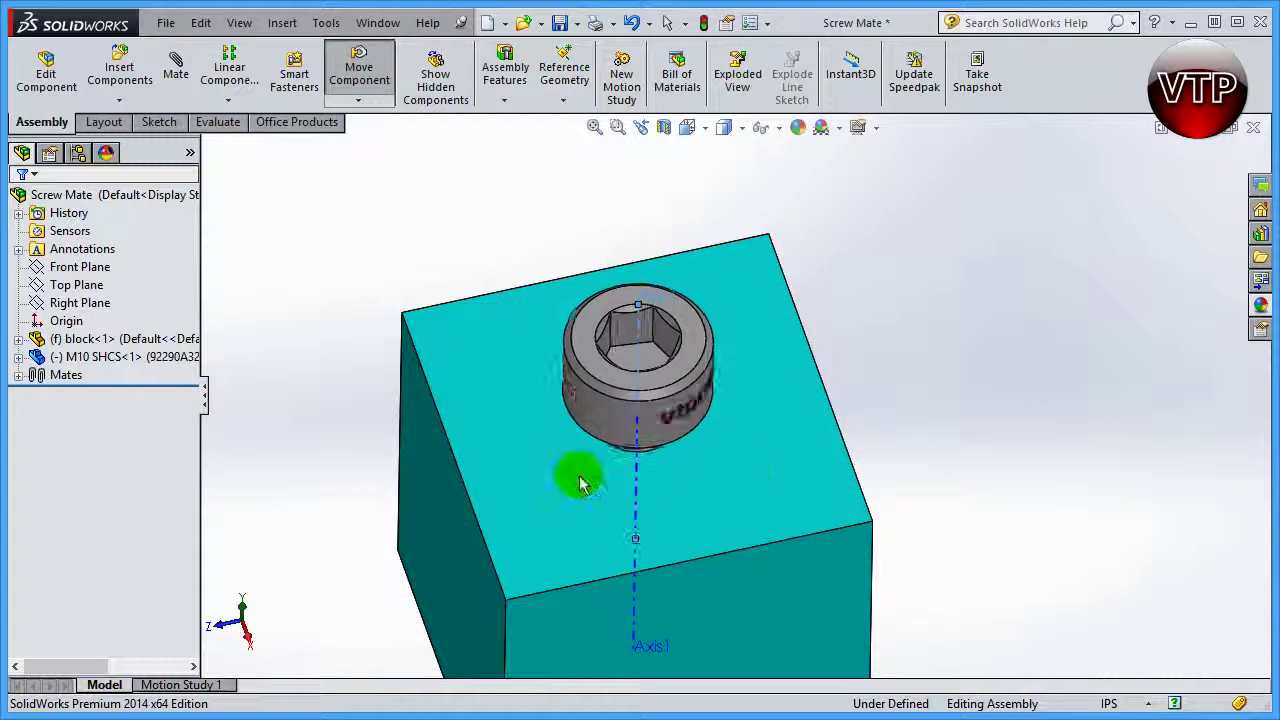
pyautogui.moveTo(583, 484); pyautogui.dragTo(471, 240)
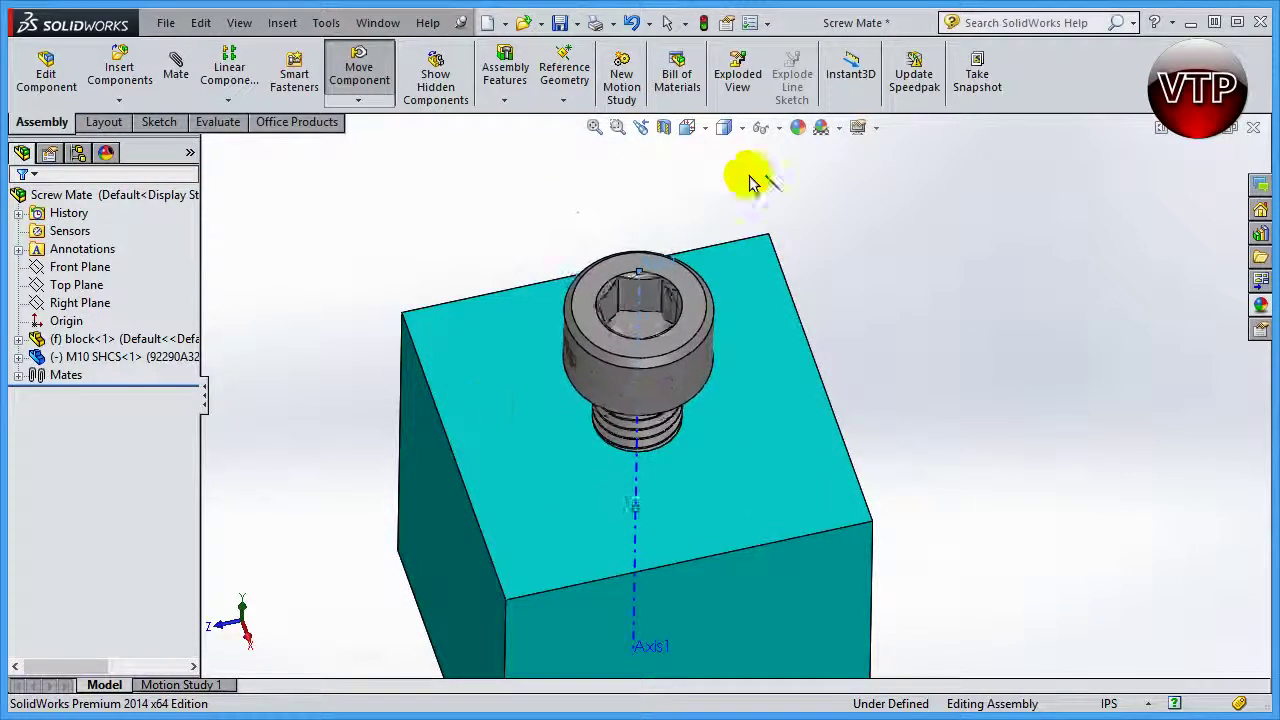
pyautogui.moveTo(598, 488); pyautogui.dragTo(605, 505)
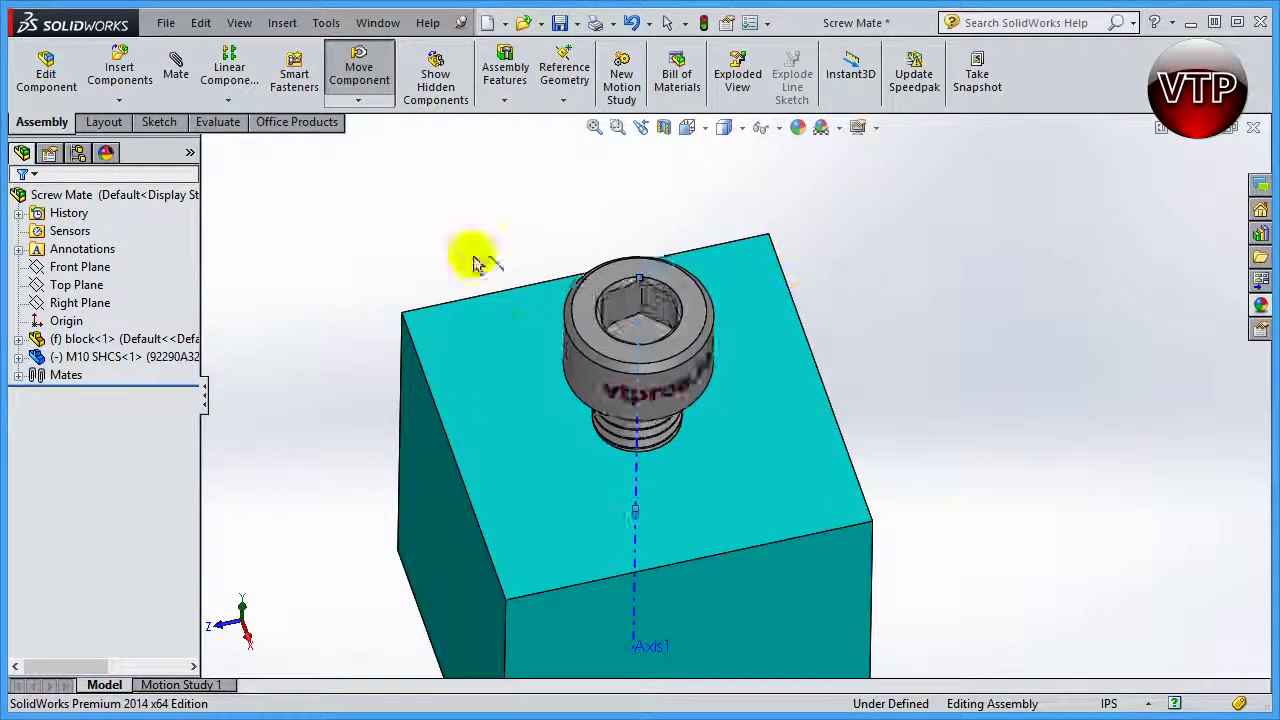
pyautogui.moveTo(576, 460)
pyautogui.mouseDown()
pyautogui.moveTo(583, 470)
pyautogui.moveTo(737, 451)
pyautogui.moveTo(786, 383)
pyautogui.mouseUp()
pyautogui.moveTo(649, 327)
pyautogui.mouseDown()
pyautogui.moveTo(434, 303)
pyautogui.moveTo(812, 268)
pyautogui.mouseUp()
pyautogui.moveTo(679, 445); pyautogui.dragTo(480, 396)
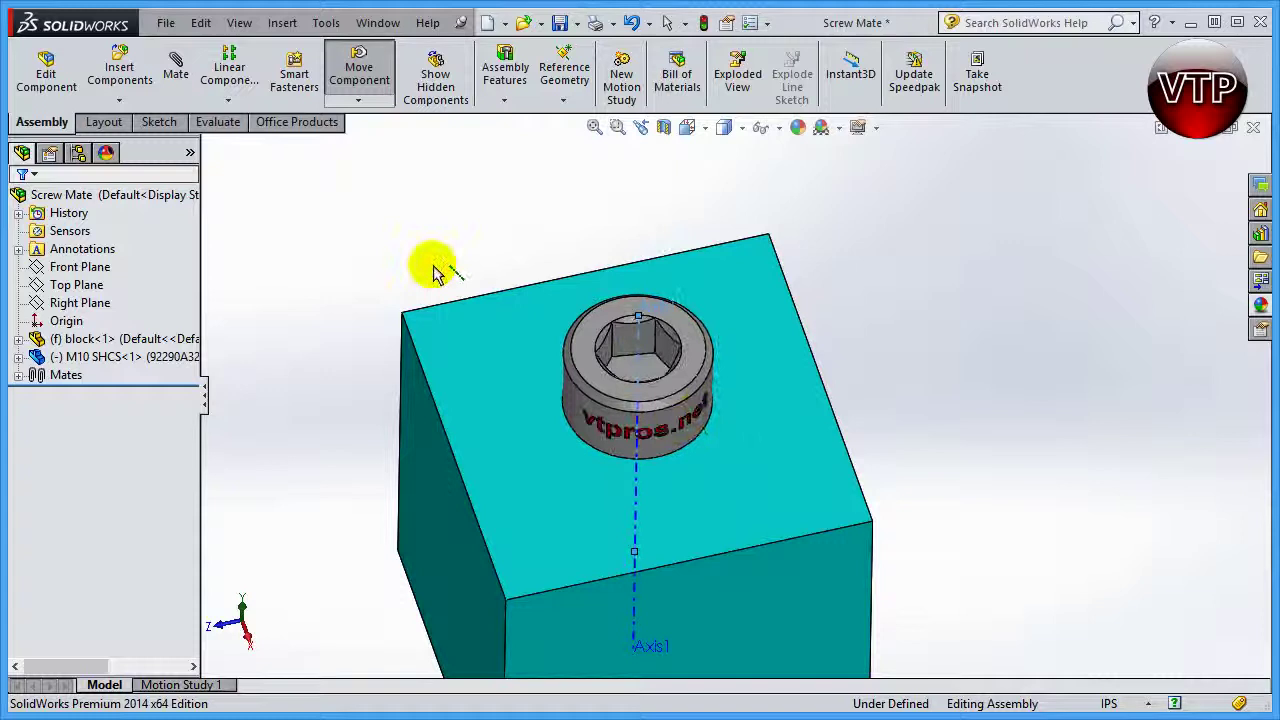
pyautogui.moveTo(743, 251)
pyautogui.mouseDown()
pyautogui.moveTo(786, 491)
pyautogui.moveTo(566, 517)
pyautogui.moveTo(417, 285)
pyautogui.moveTo(609, 157)
pyautogui.mouseUp()
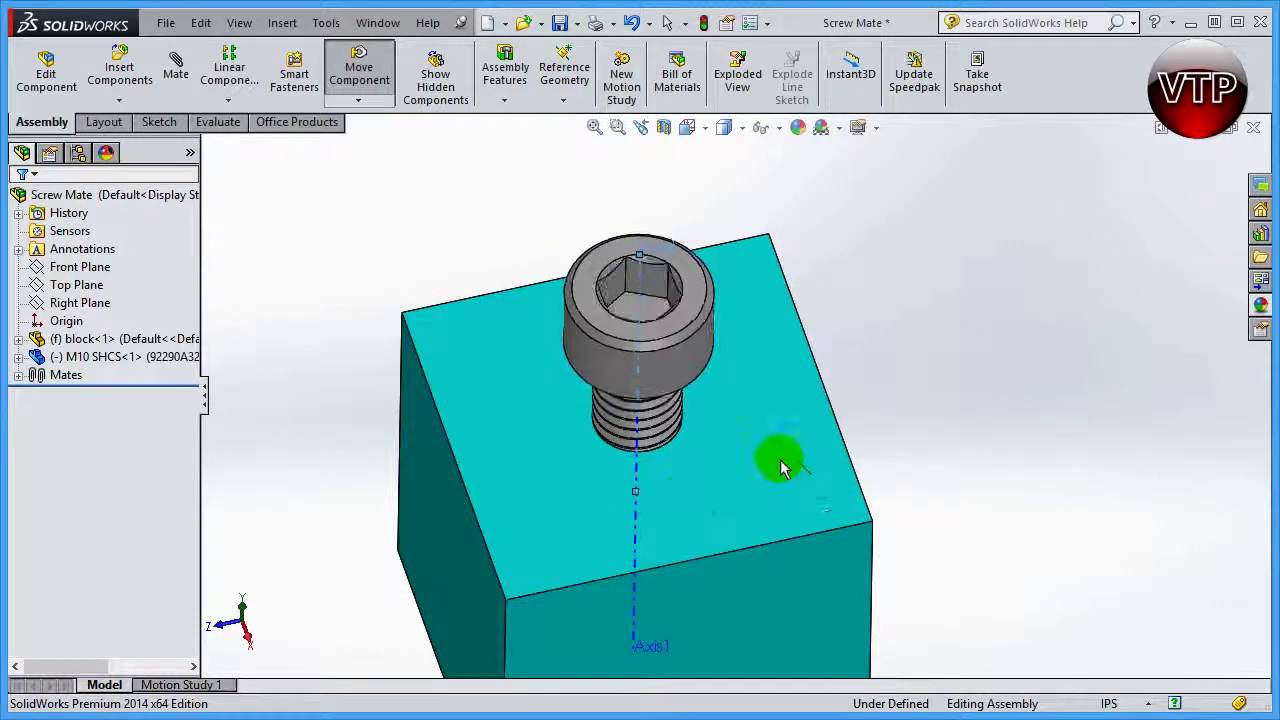
pyautogui.moveTo(781, 460); pyautogui.dragTo(617, 225)
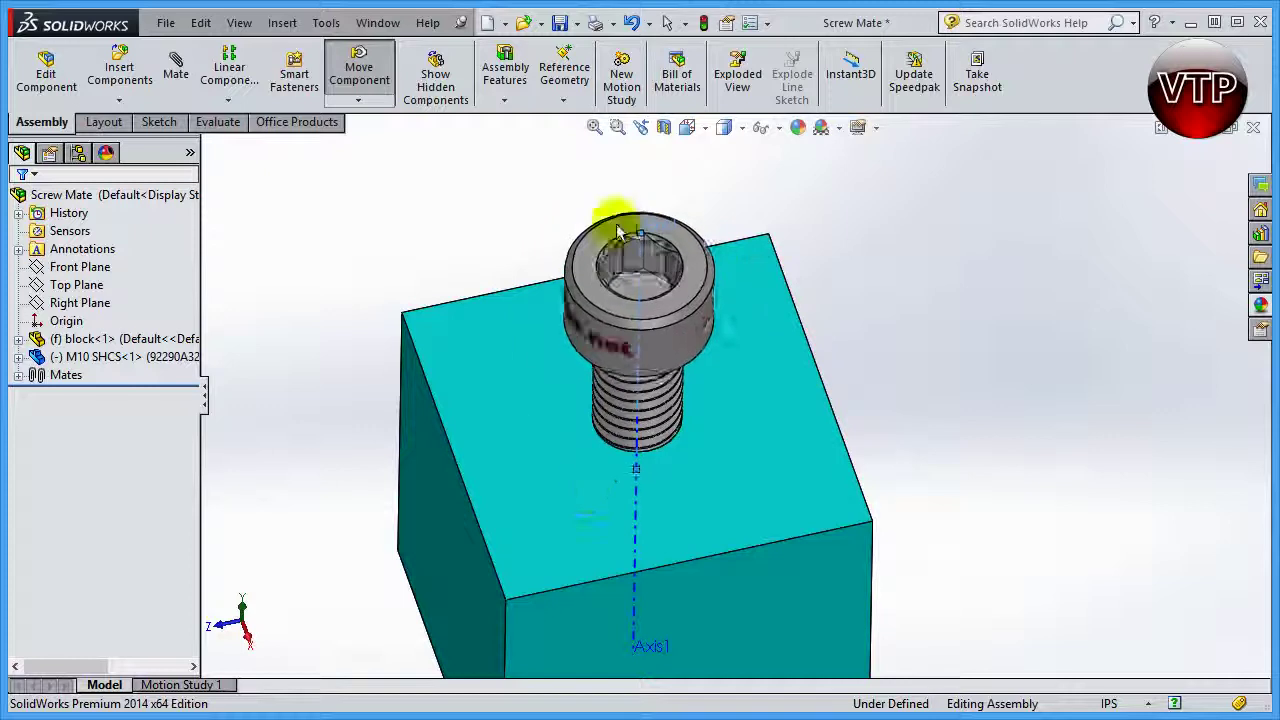
pyautogui.moveTo(632, 397); pyautogui.dragTo(682, 393)
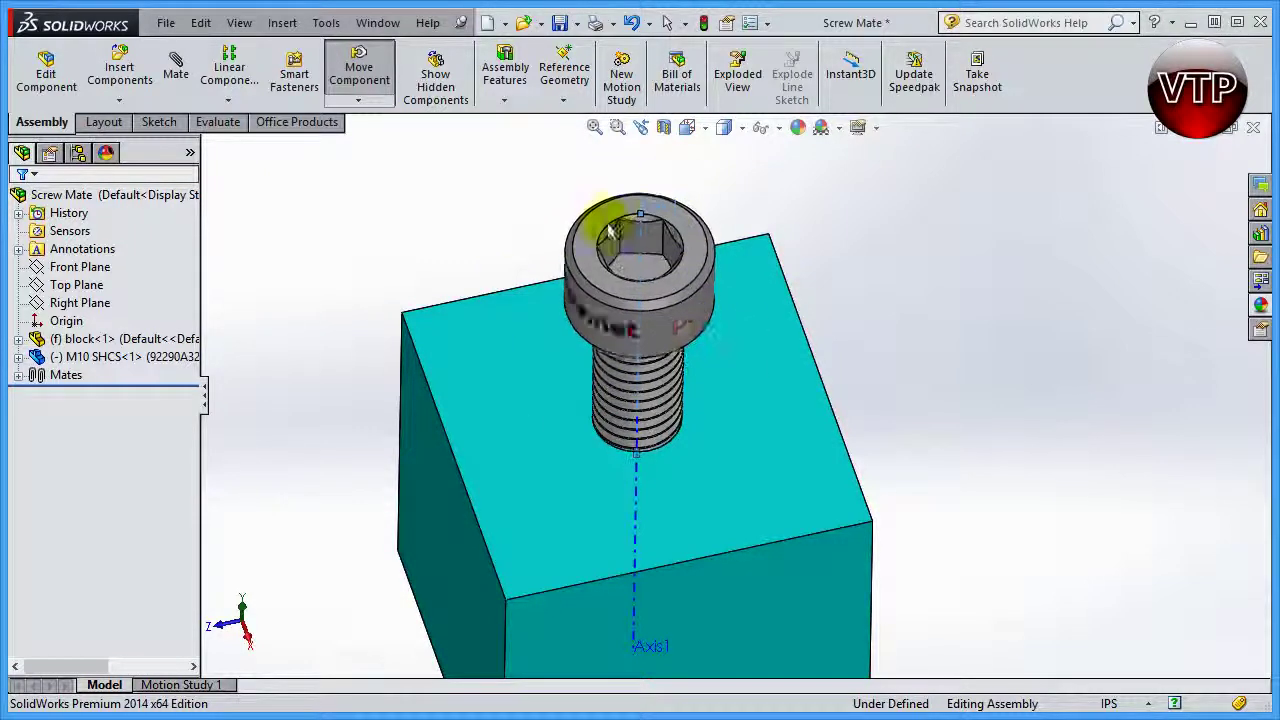
pyautogui.moveTo(610, 230); pyautogui.dragTo(698, 357)
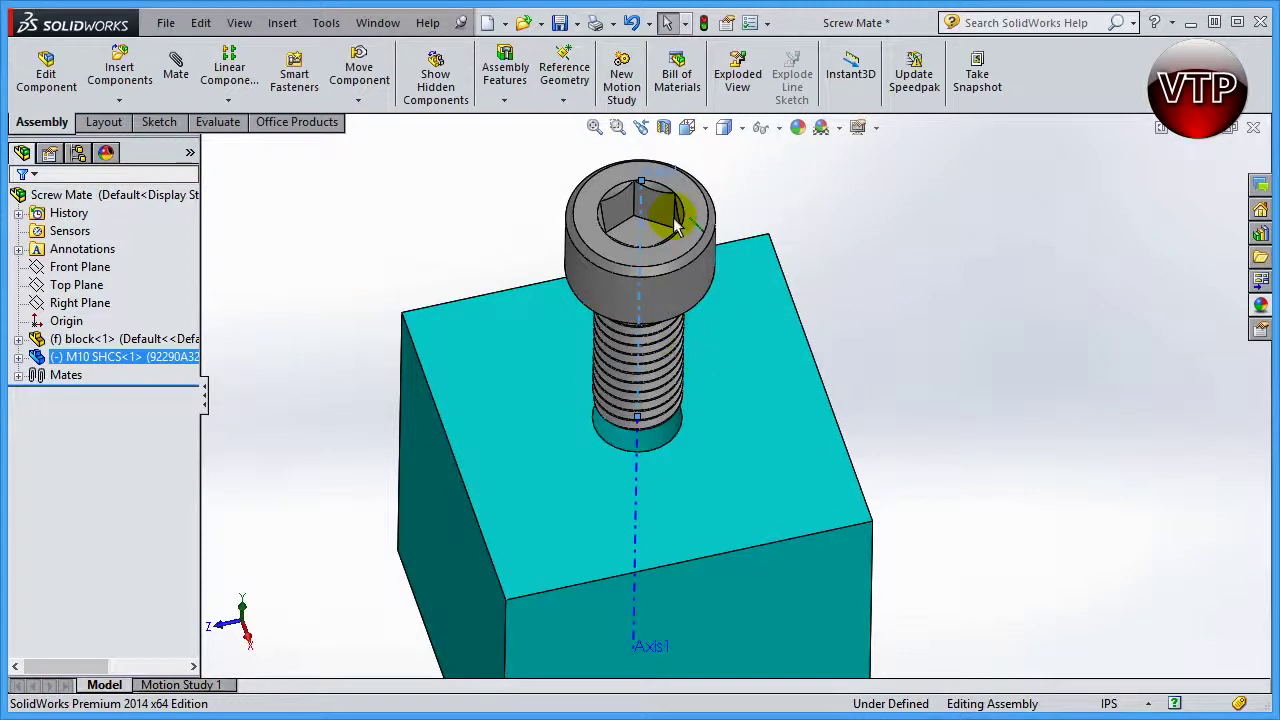
pyautogui.moveTo(606, 118); pyautogui.dragTo(734, 357)
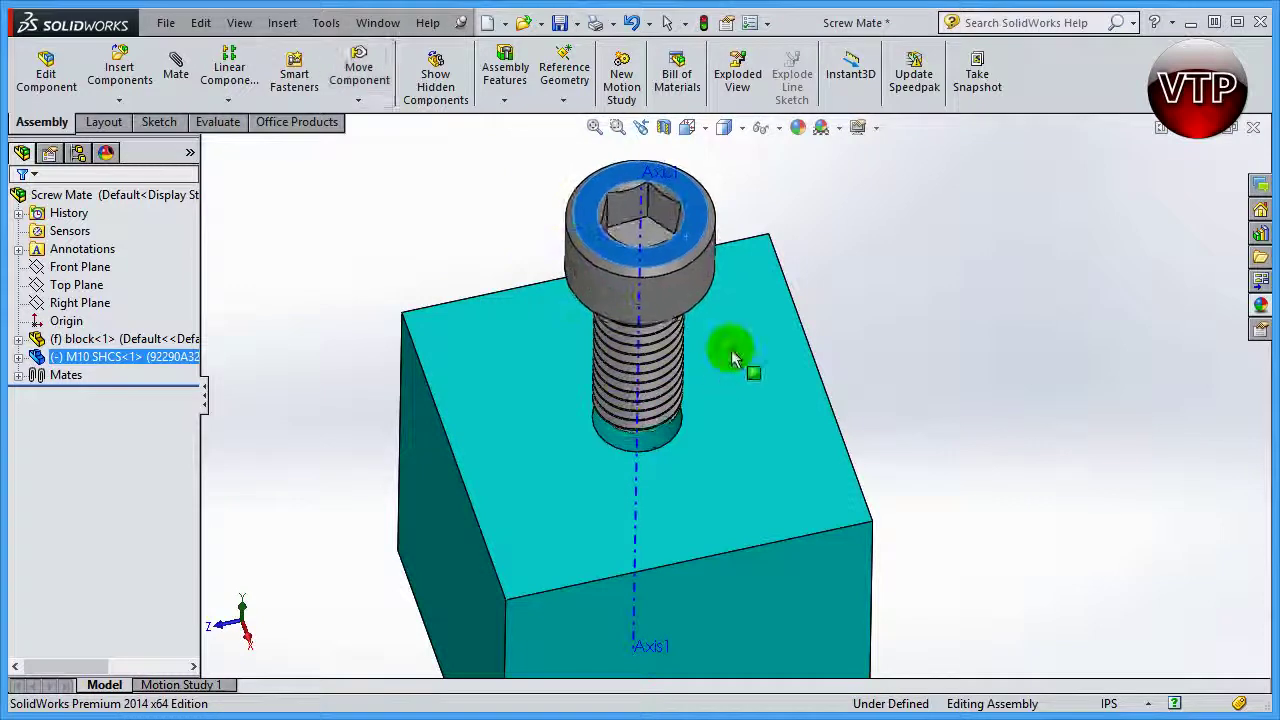
pyautogui.click(937, 338)
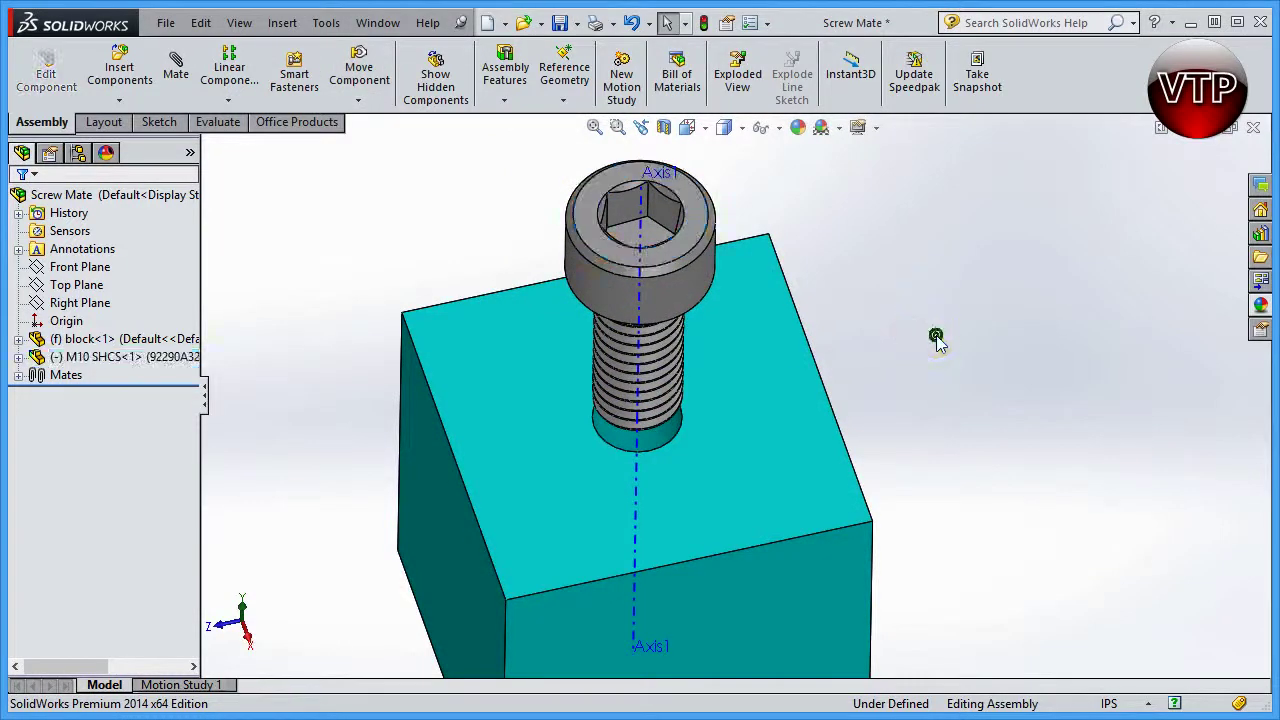
# Edit the existing screw mate between the block and the M10 screw, and turn off its Reverse option.
pyautogui.click(18, 376)
pyautogui.click(80, 393)
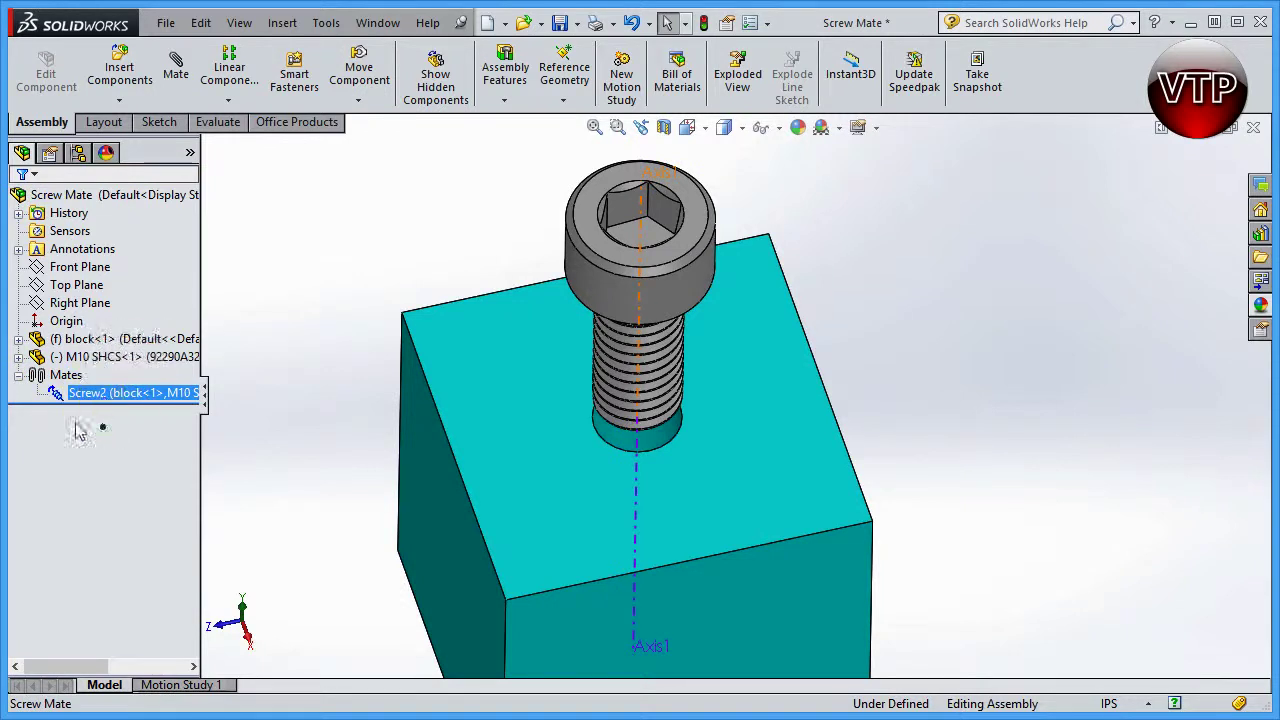
pyautogui.moveTo(70, 410); pyautogui.dragTo(55, 398)
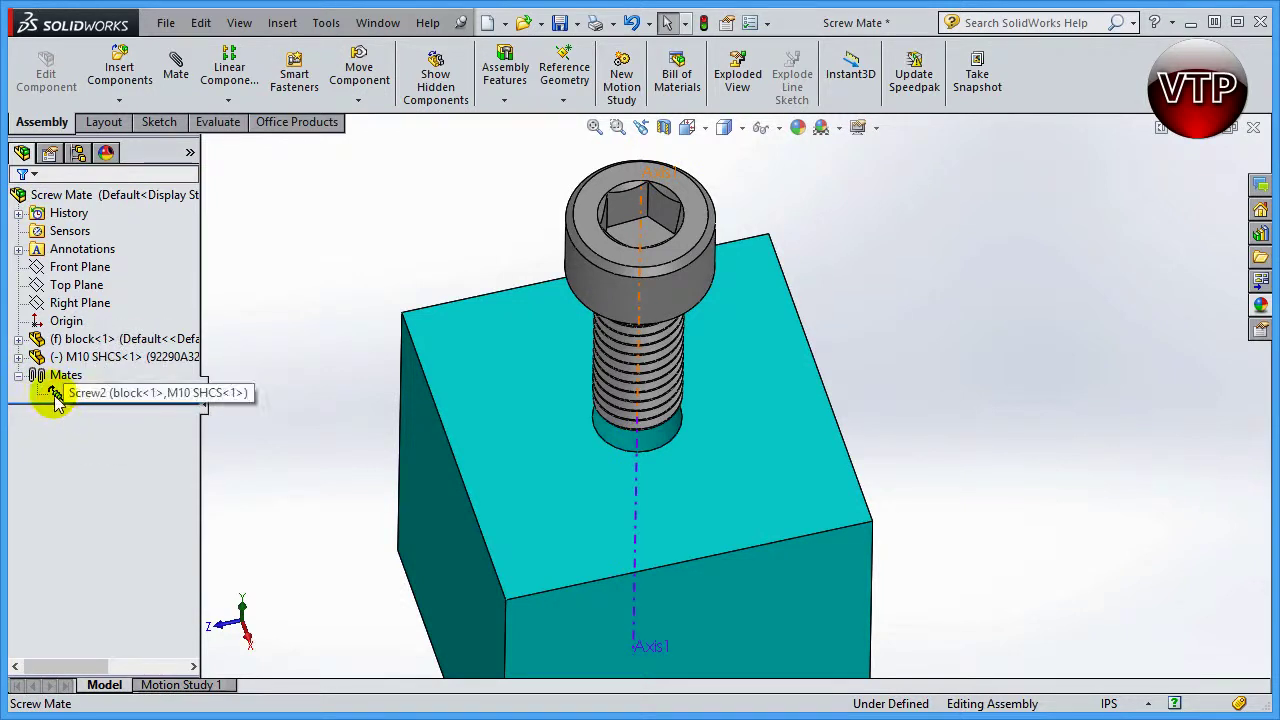
pyautogui.click(97, 398)
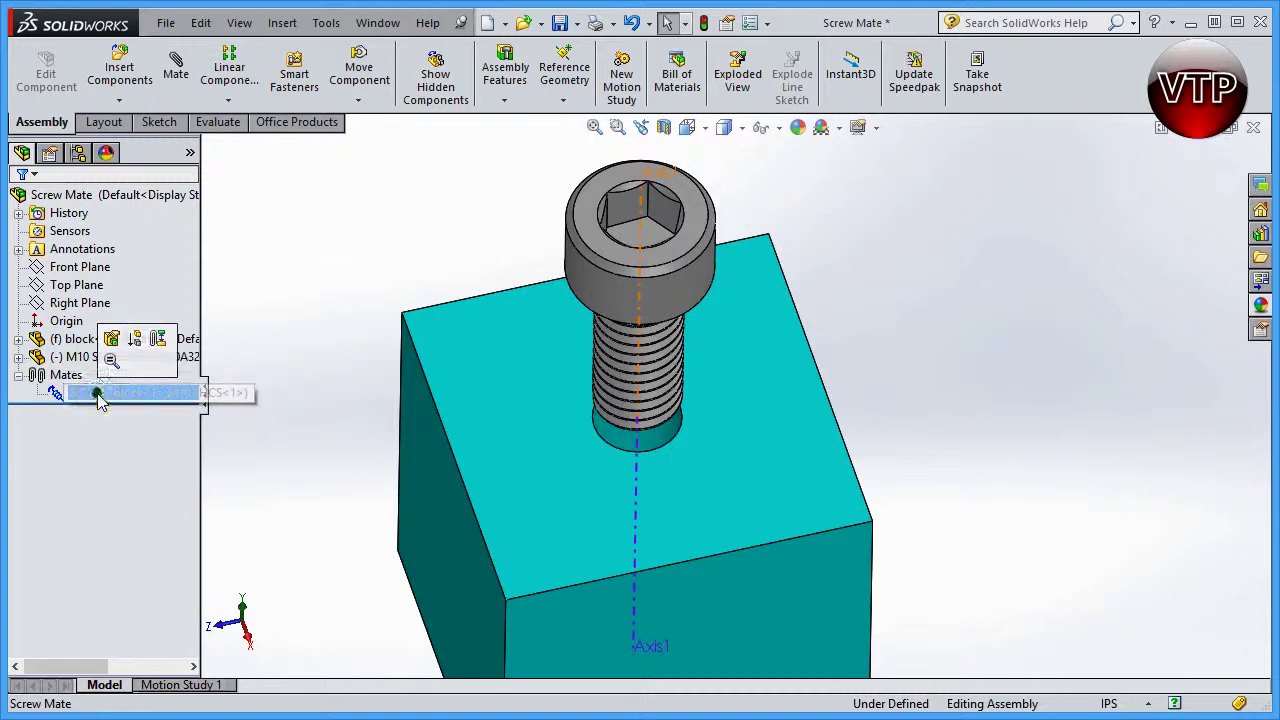
pyautogui.click(107, 341)
pyautogui.click(93, 395)
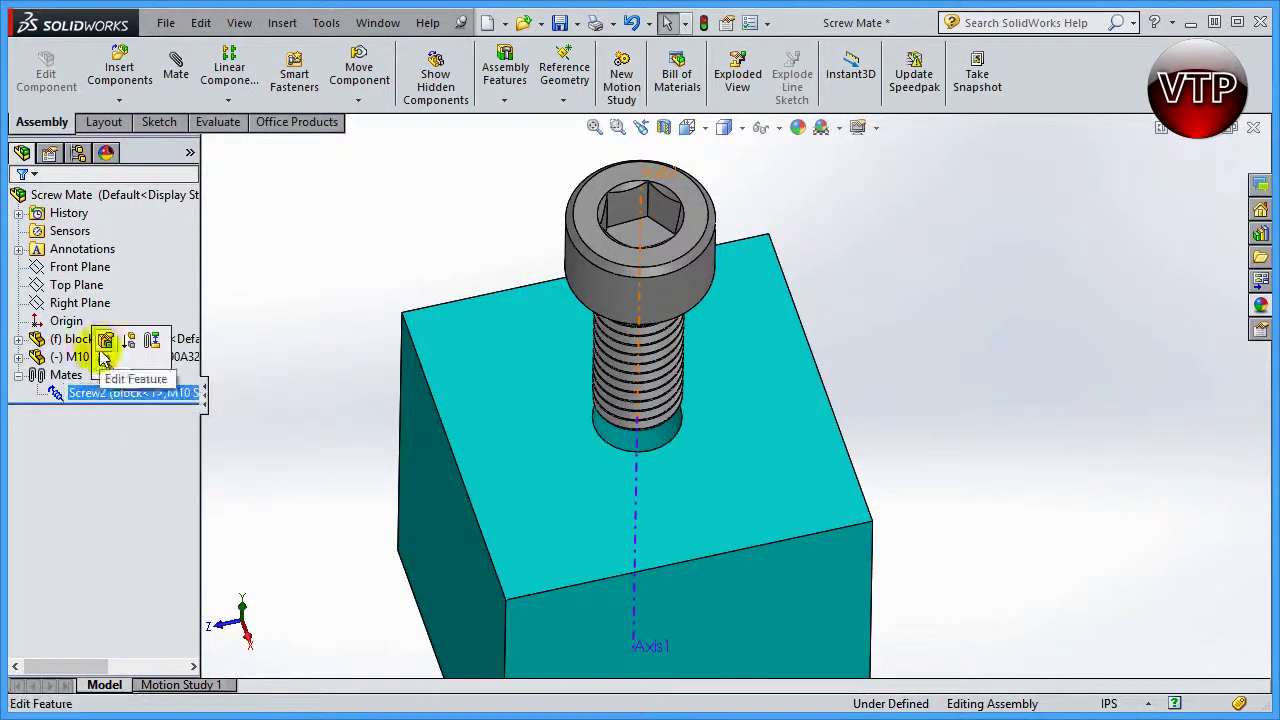
pyautogui.click(101, 343)
pyautogui.moveTo(189, 394); pyautogui.dragTo(193, 507)
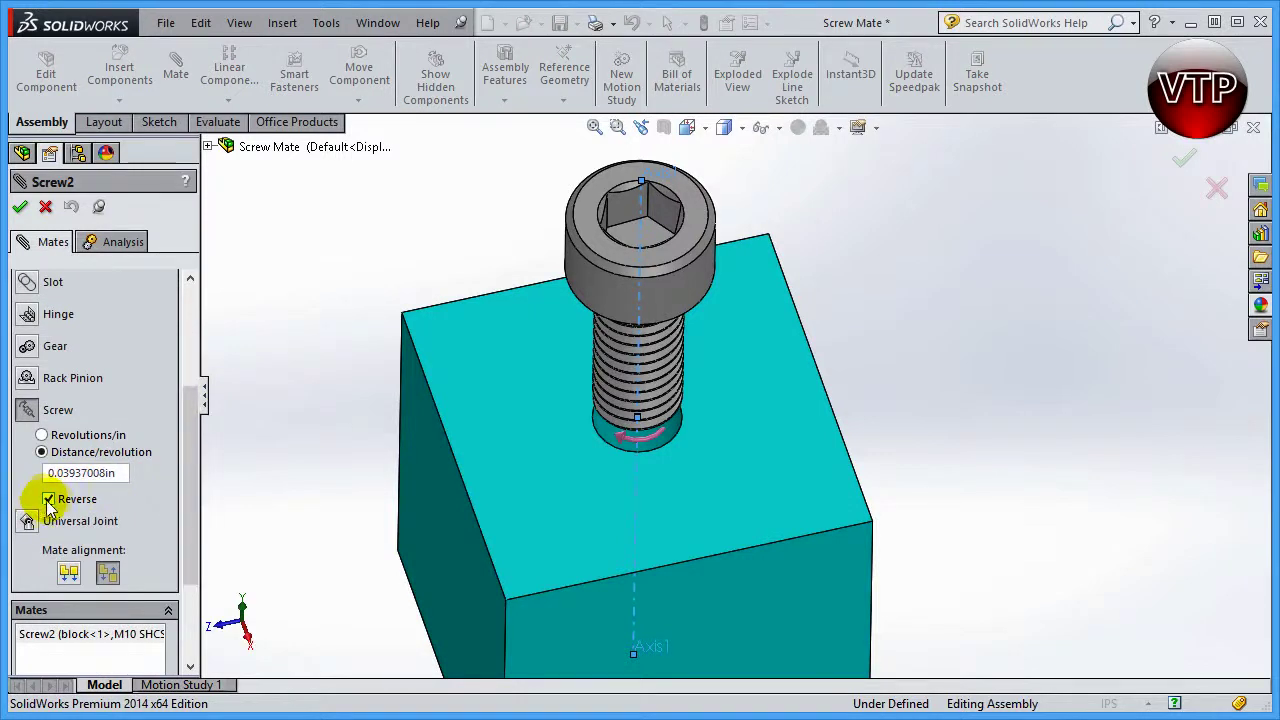
pyautogui.click(49, 500)
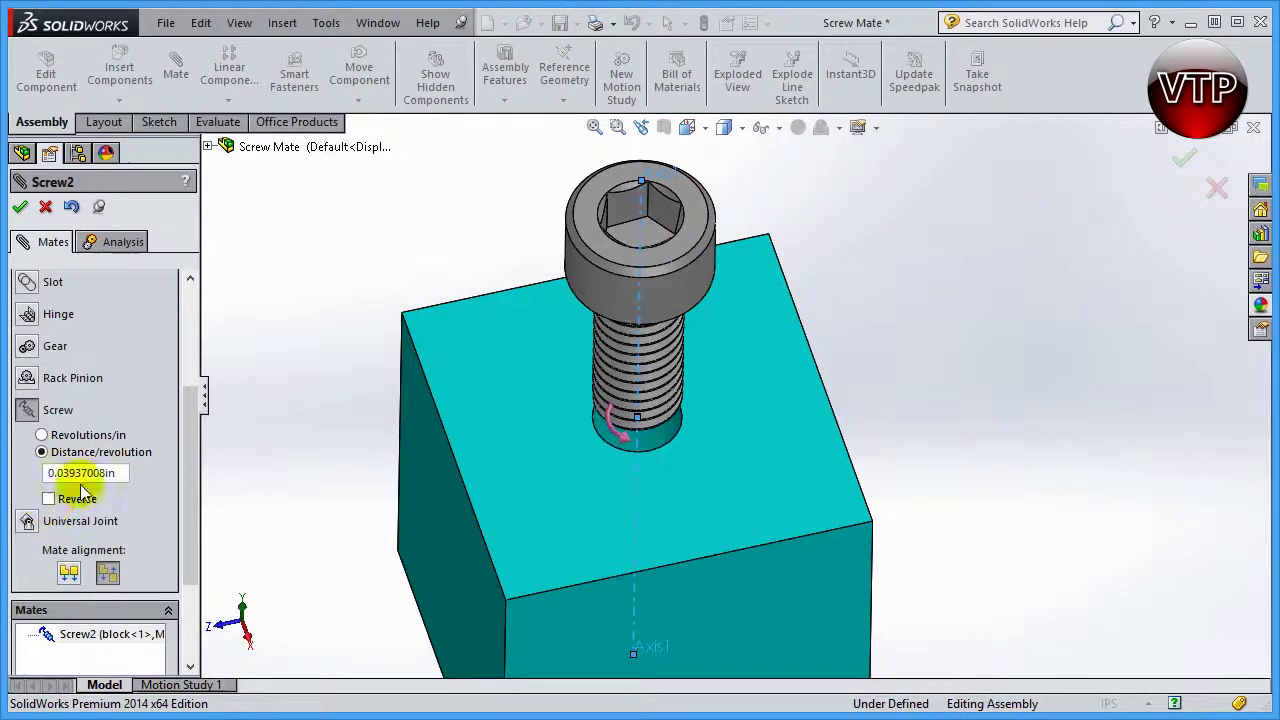
pyautogui.click(582, 428)
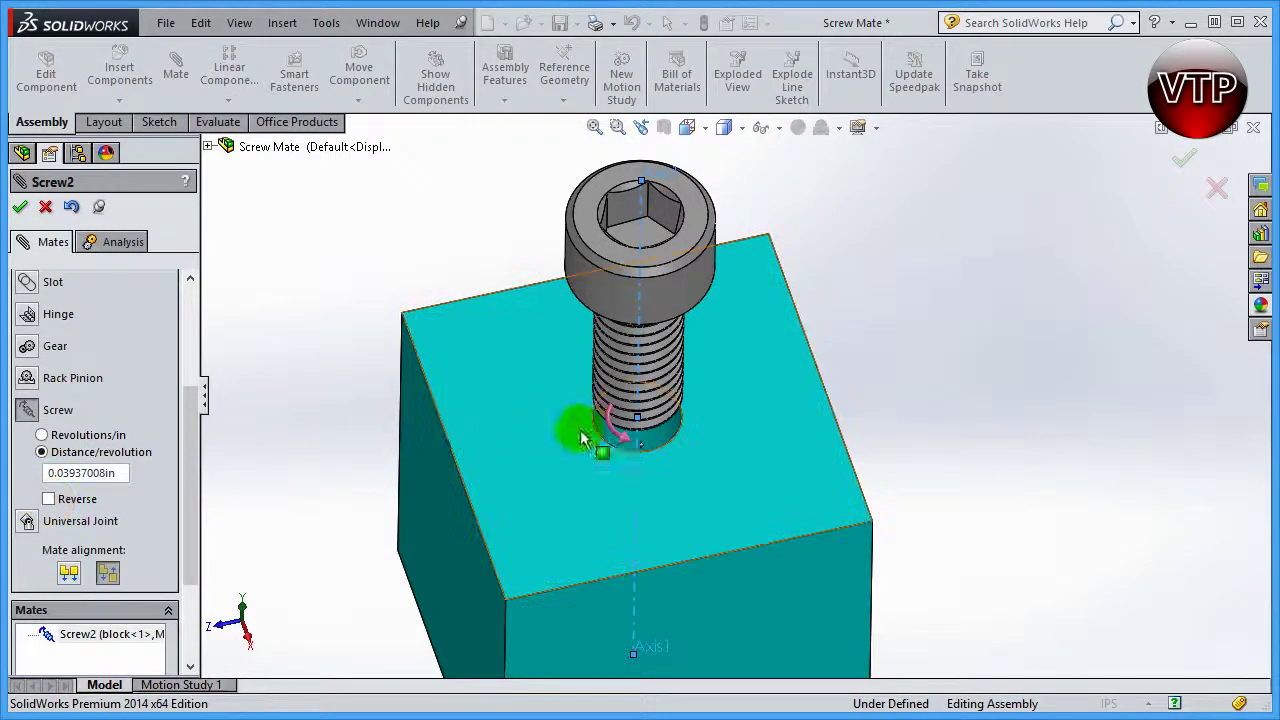
pyautogui.click(75, 499)
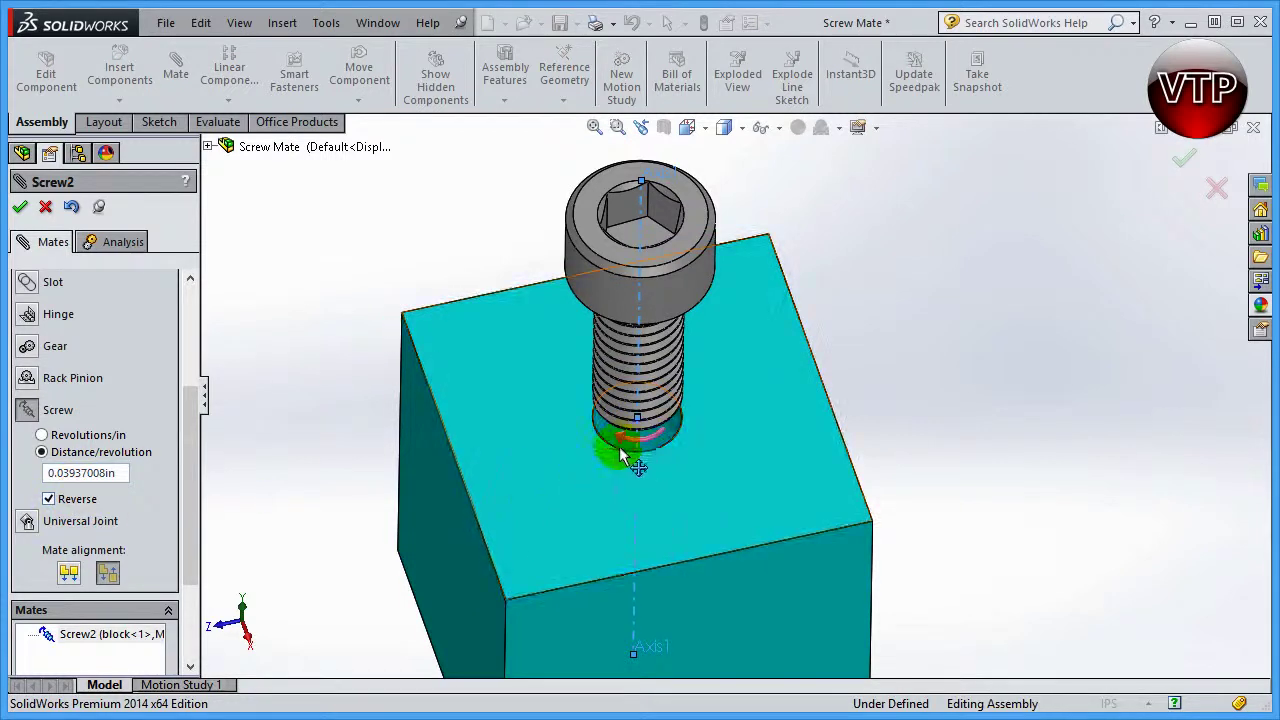
pyautogui.click(49, 499)
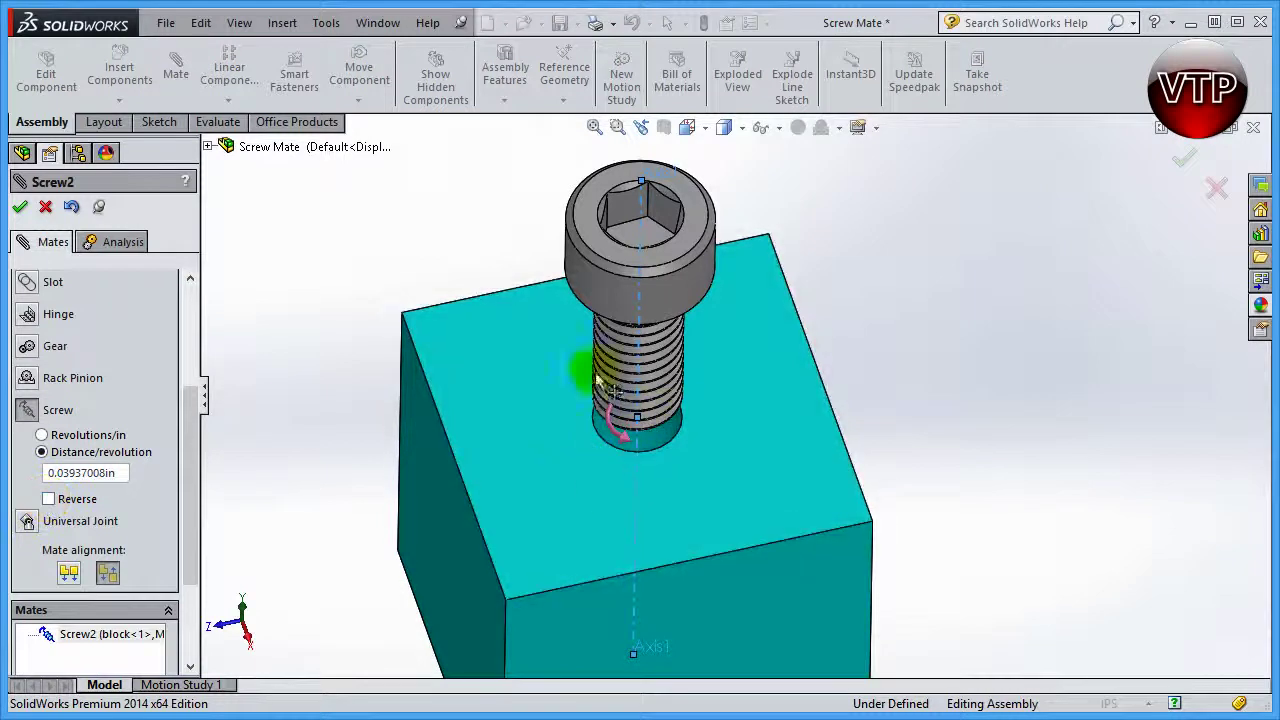
pyautogui.click(20, 210)
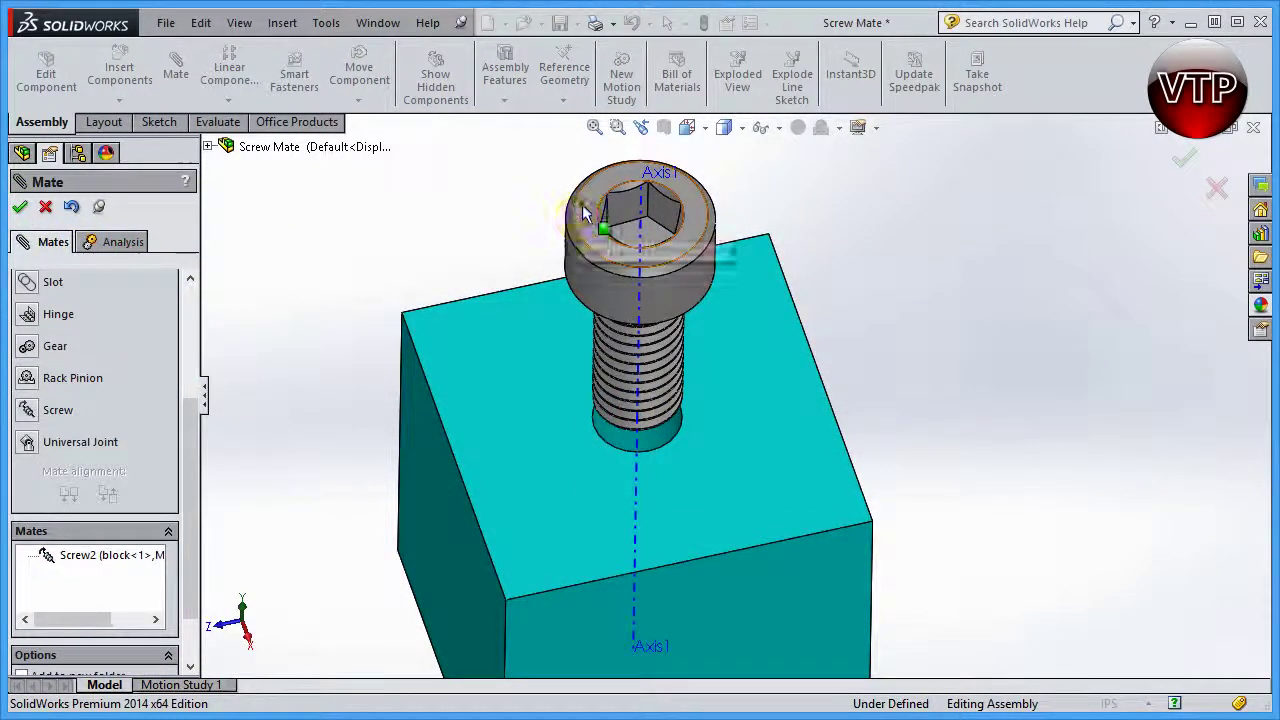
# Rotate the M10 screw about its axis to test the mate's changed thread direction.
pyautogui.moveTo(585, 213); pyautogui.dragTo(450, 249)
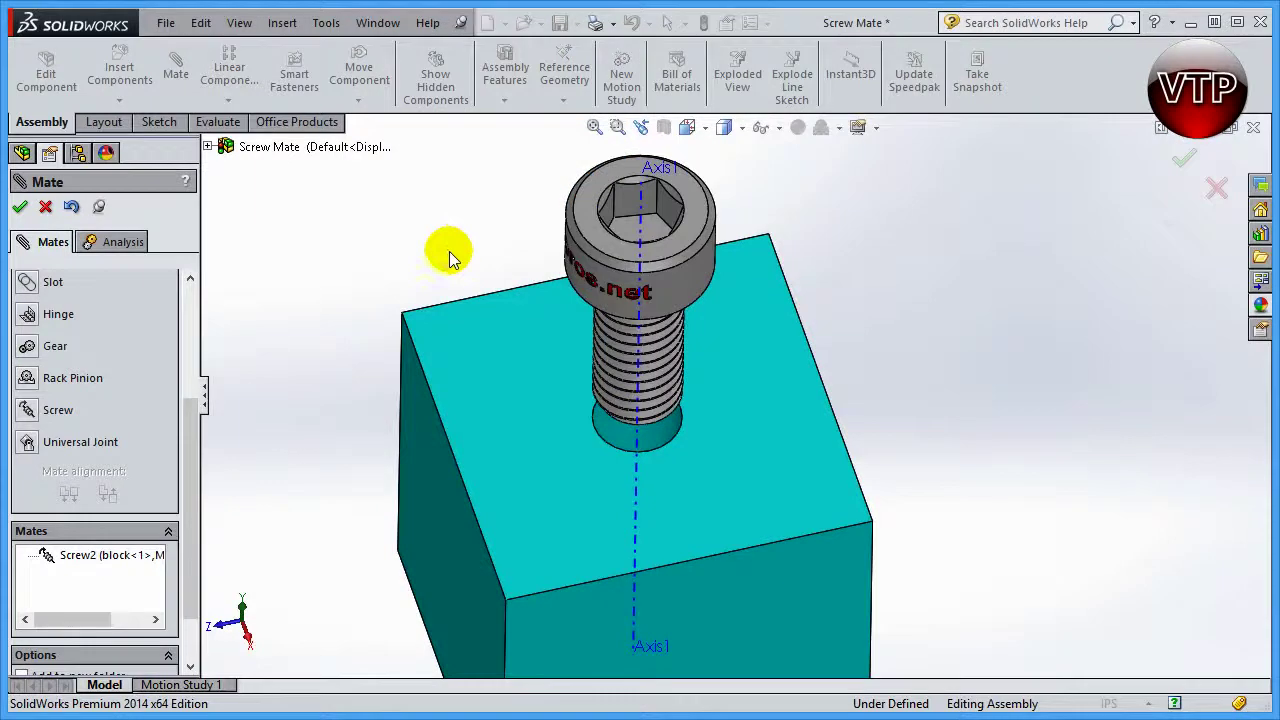